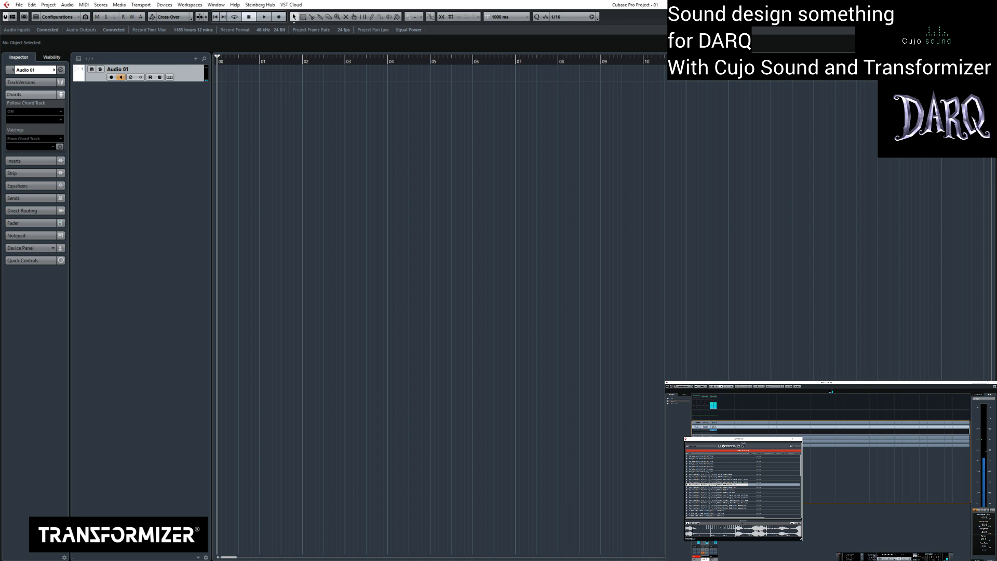
- Import the New York City subway station train recording as a new track, converted to 48 kHz without splitting channels
{"action": "key", "text": "space"}
{"action": "key", "text": "space"}
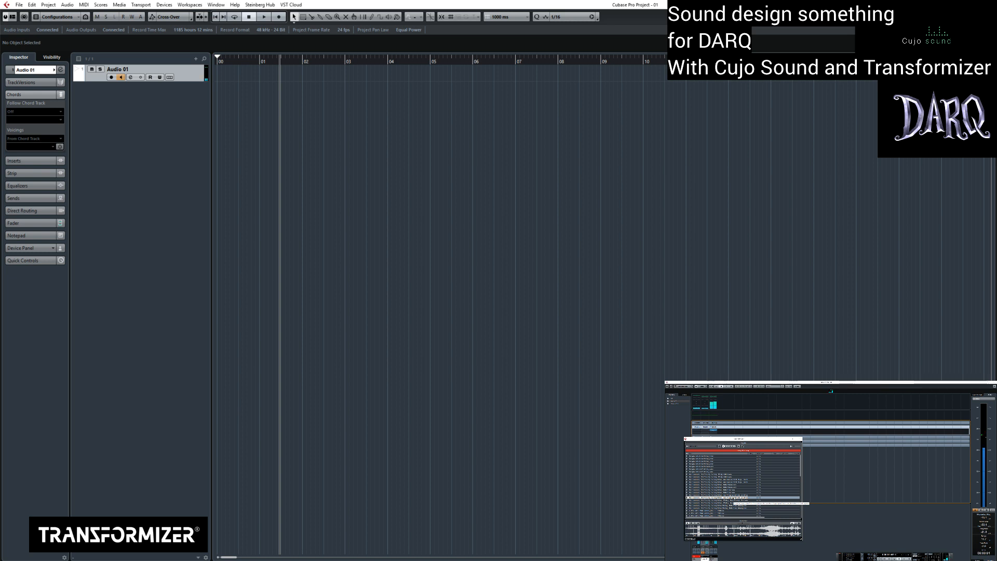
{"action": "left_click_drag", "start_coordinate": [734, 498], "coordinate": [257, 93]}
{"action": "left_click", "coordinate": [449, 295]}
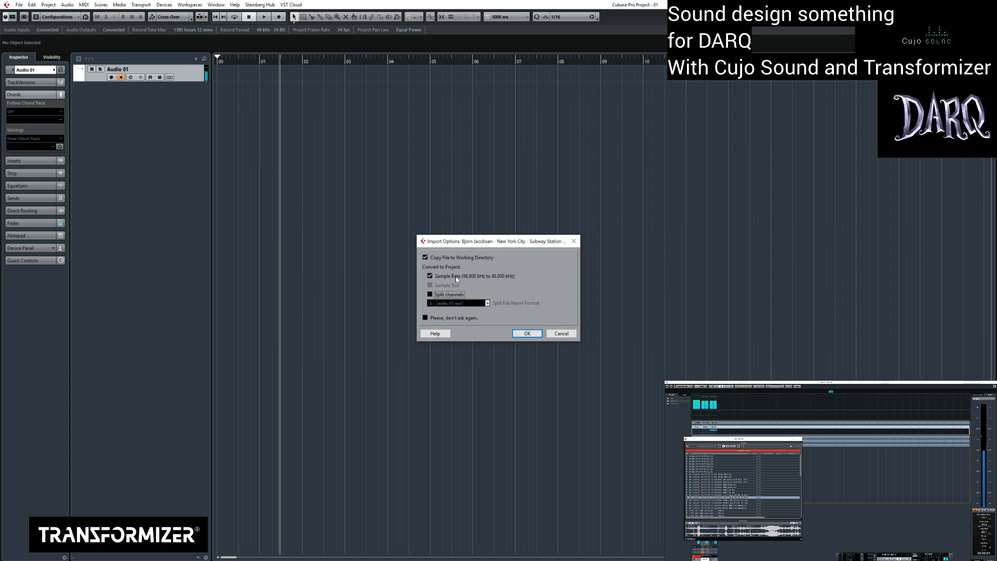
{"action": "key", "text": "Return"}
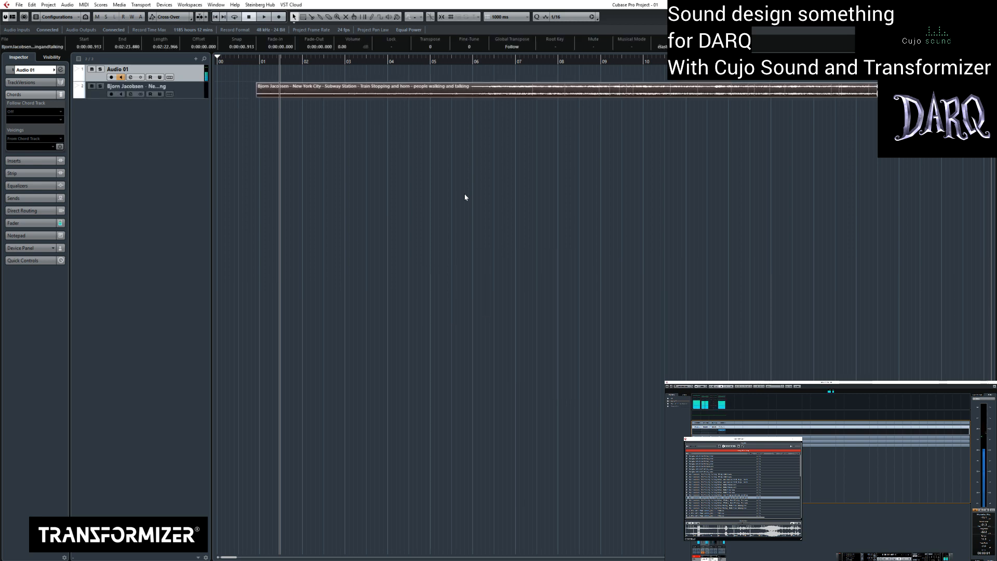
- Audition the imported subway recording at several points to locate a loud train passage
{"action": "left_click", "coordinate": [774, 153]}
{"action": "key", "text": "g"}
{"action": "key", "text": "g"}
{"action": "key", "text": "g"}
{"action": "key", "text": "g"}
{"action": "key", "text": "g"}
{"action": "key", "text": "g"}
{"action": "key", "text": "g"}
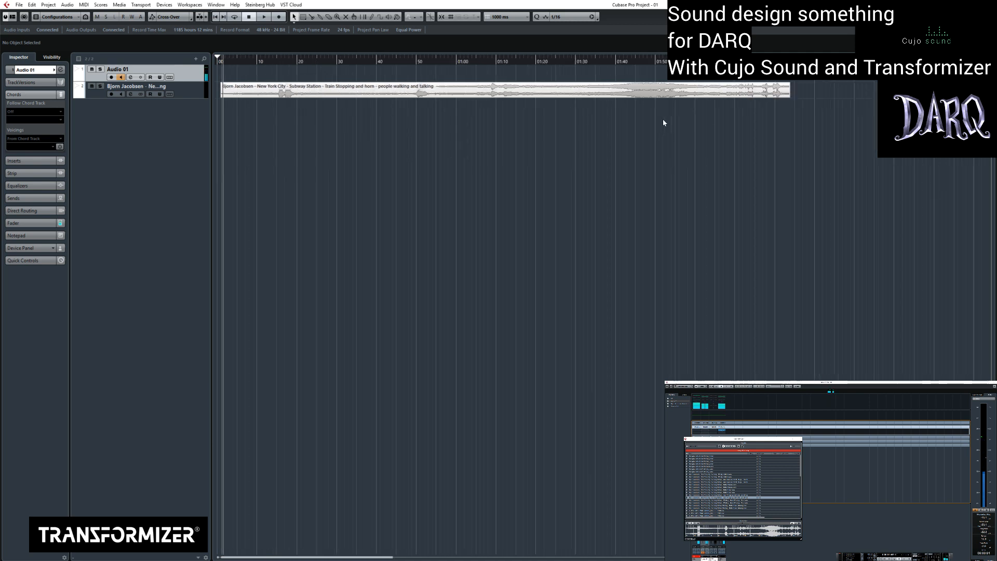
{"action": "key", "text": "h"}
{"action": "left_click", "coordinate": [303, 65]}
{"action": "key", "text": "space"}
{"action": "left_click", "coordinate": [464, 59]}
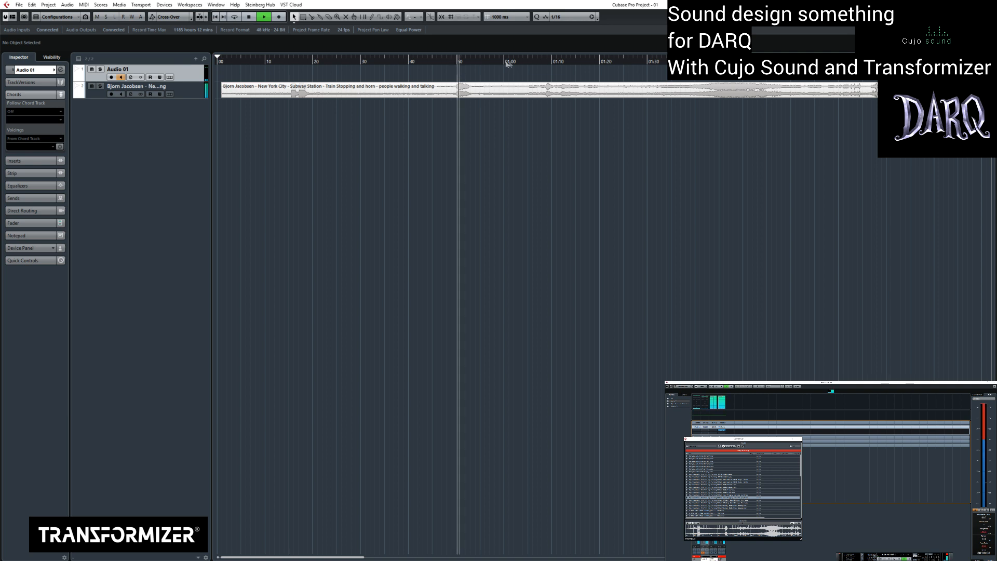
{"action": "left_click", "coordinate": [547, 59]}
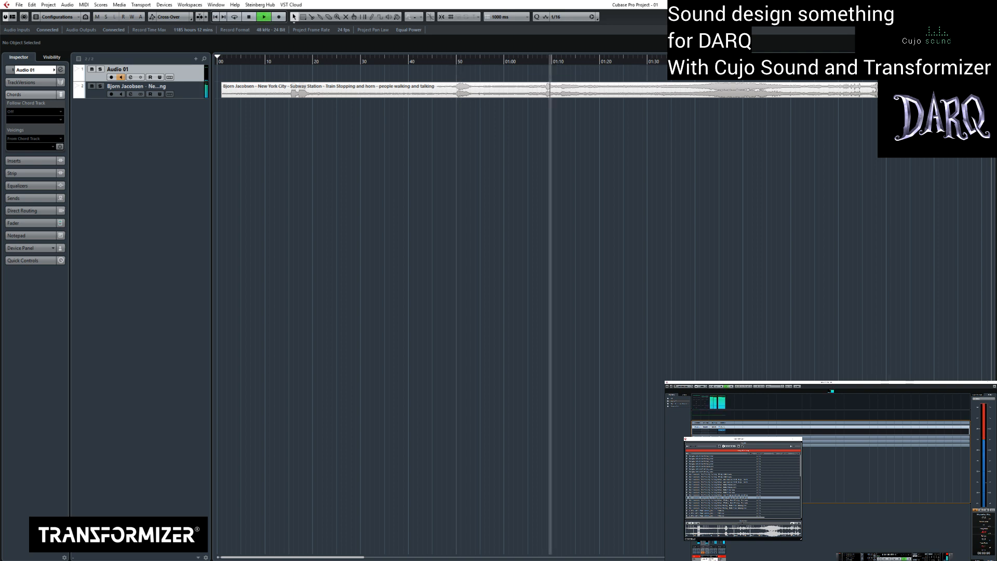
{"action": "left_click", "coordinate": [723, 60]}
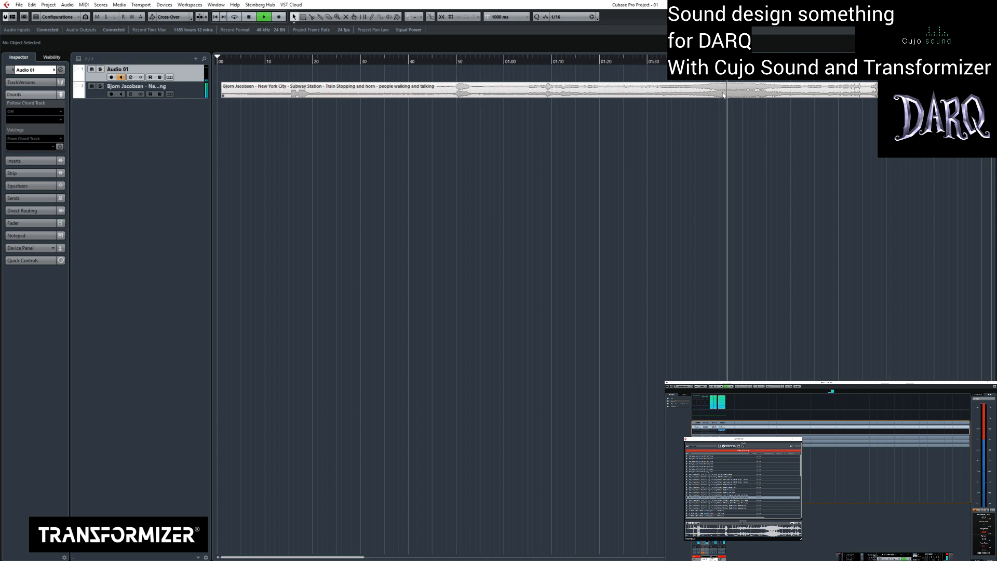
{"action": "key", "text": "space"}
- Split the subway recording around the loud train passage, about 14 s long, and delete the parts before and after it
{"action": "left_click", "coordinate": [705, 91], "text": "alt"}
{"action": "left_click", "coordinate": [771, 93], "text": "alt"}
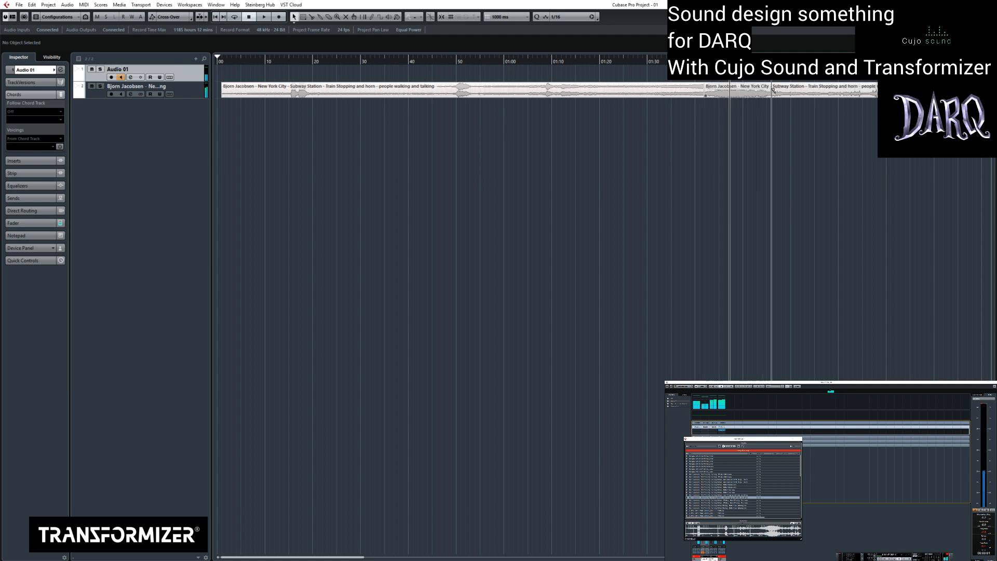
{"action": "left_click", "coordinate": [698, 93]}
{"action": "key", "text": "Delete"}
{"action": "left_click", "coordinate": [829, 87]}
{"action": "key", "text": "Delete"}
- Move the train clip to about 10 s and set the locators around it
{"action": "left_click_drag", "start_coordinate": [743, 87], "coordinate": [306, 98]}
{"action": "key", "text": "p"}
{"action": "key", "text": "l"}
- Play back the trimmed train clip and examine its waveform up close
{"action": "key", "text": "space"}
{"action": "key", "text": "h"}
{"action": "key", "text": "h"}
{"action": "key", "text": "h"}
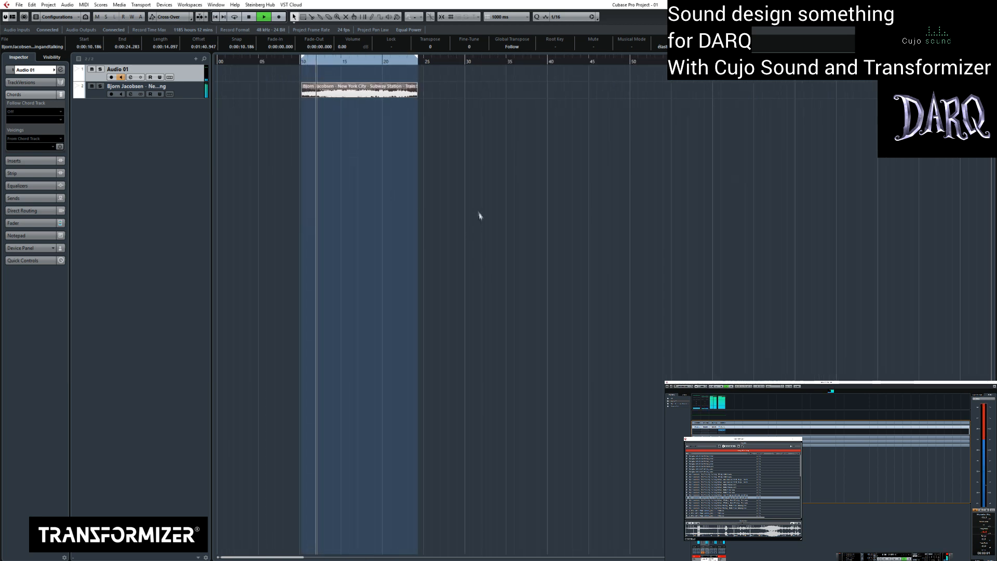
{"action": "key", "text": "shift+h"}
{"action": "key", "text": "shift+h"}
{"action": "key", "text": "shift+h"}
{"action": "key", "text": "shift+h"}
{"action": "key", "text": "shift+h"}
{"action": "key", "text": "shift+h"}
{"action": "key", "text": "shift+h"}
{"action": "key", "text": "shift+h"}
{"action": "key", "text": "space"}
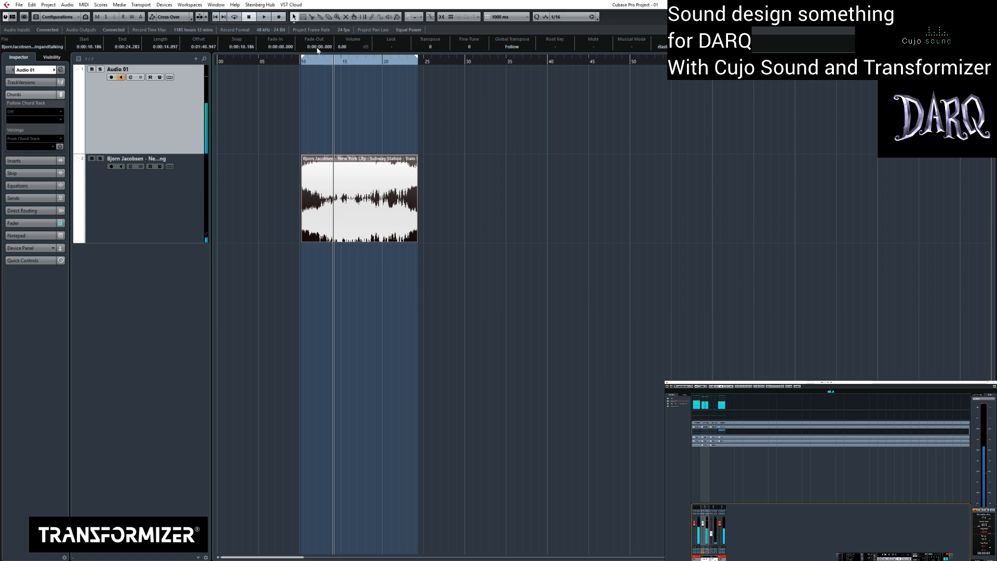
{"action": "key", "text": "space"}
{"action": "key", "text": "h"}
{"action": "key", "text": "h"}
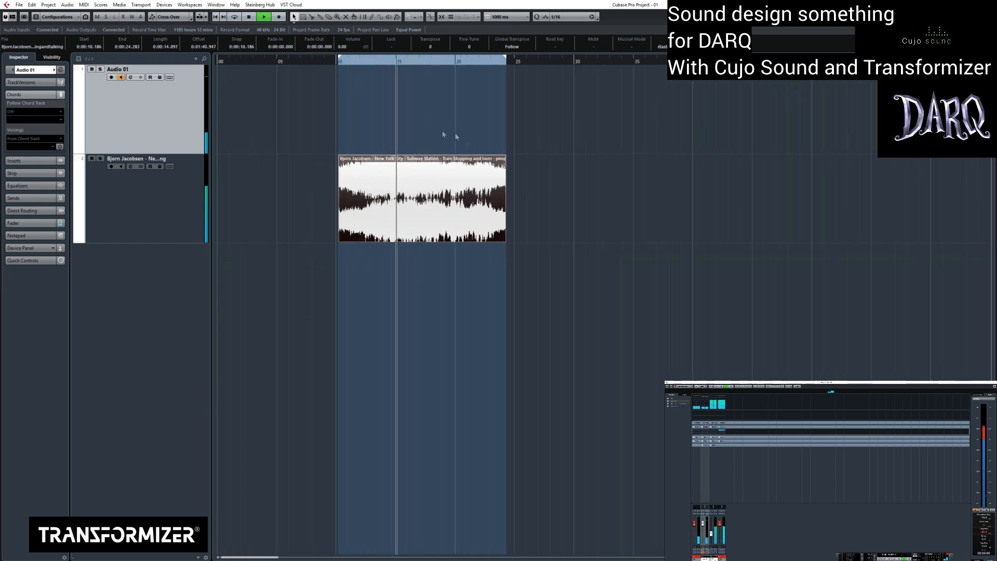
{"action": "key", "text": "h"}
{"action": "key", "text": "h"}
{"action": "key", "text": "h"}
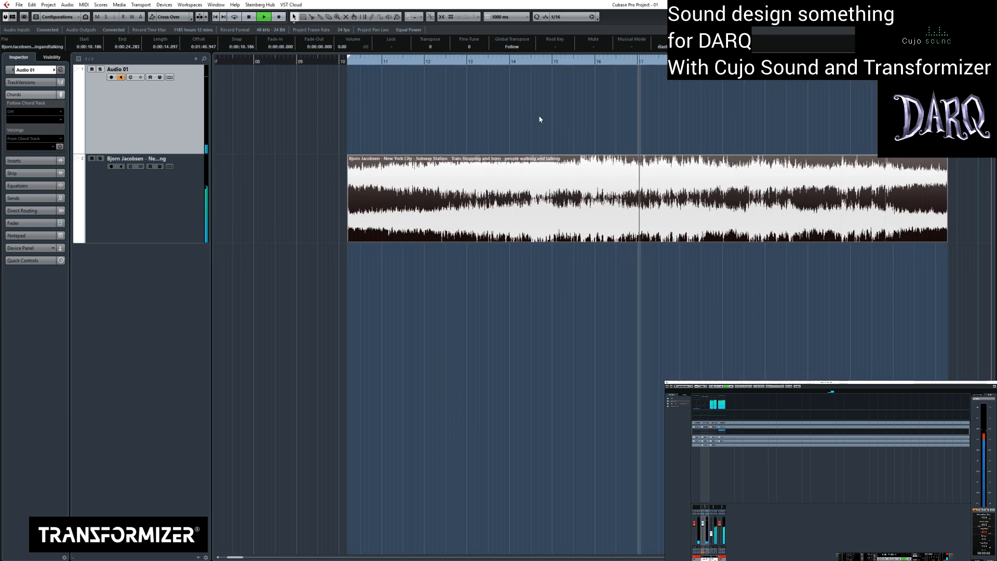
{"action": "key", "text": "space"}
- Add a marker track to the project
{"action": "right_click", "coordinate": [167, 118]}
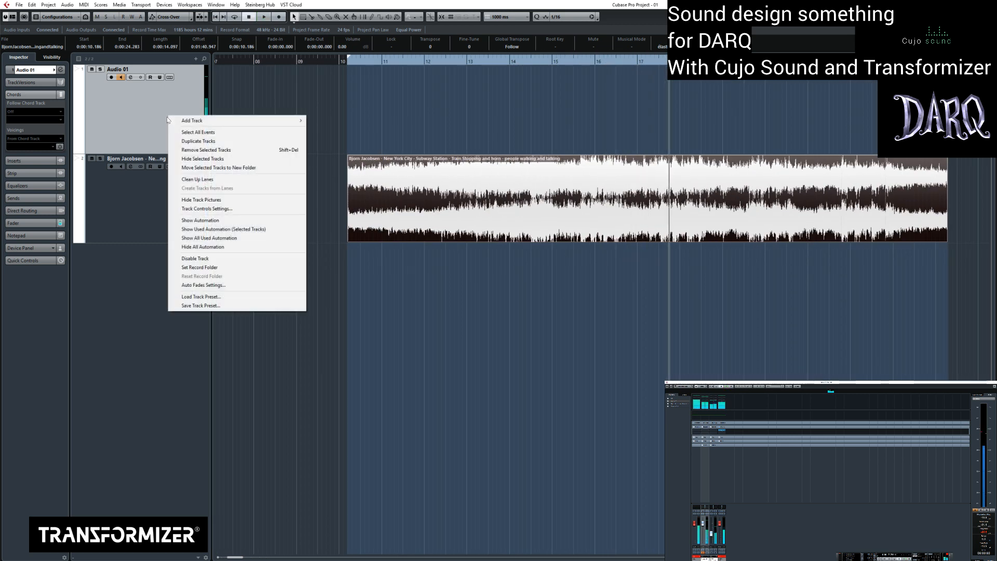
{"action": "mouse_move", "coordinate": [229, 120]}
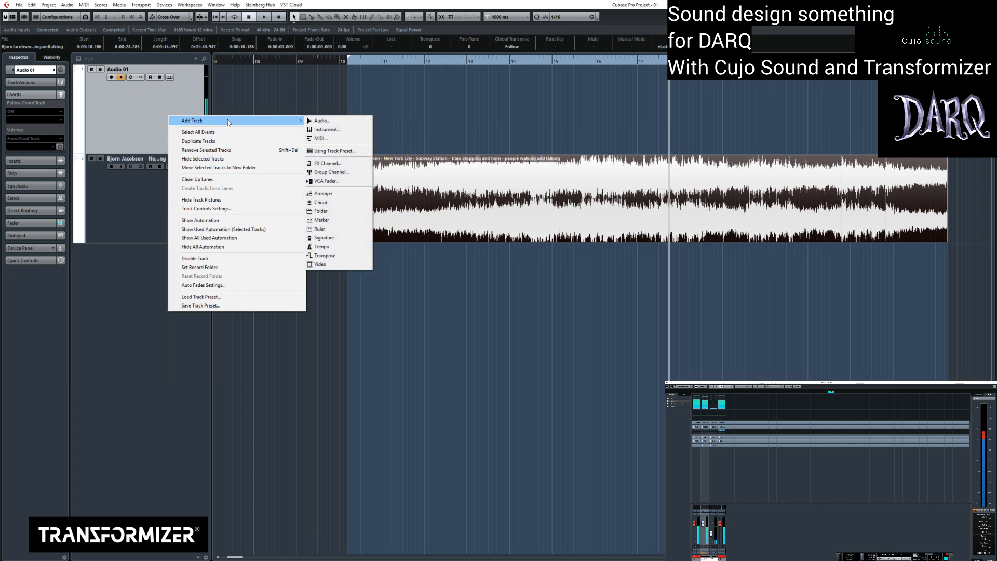
{"action": "left_click", "coordinate": [364, 220]}
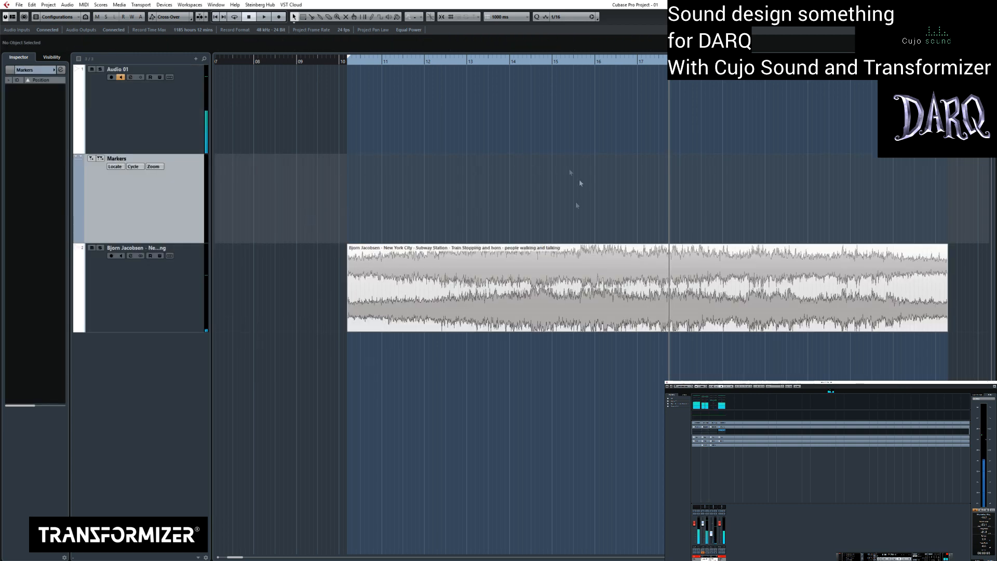
- Play the train clip from about 12 s and drop 17 markers during playback, between about 14.9 s and 22.7 s
{"action": "left_click", "coordinate": [441, 58]}
{"action": "key", "text": "space"}
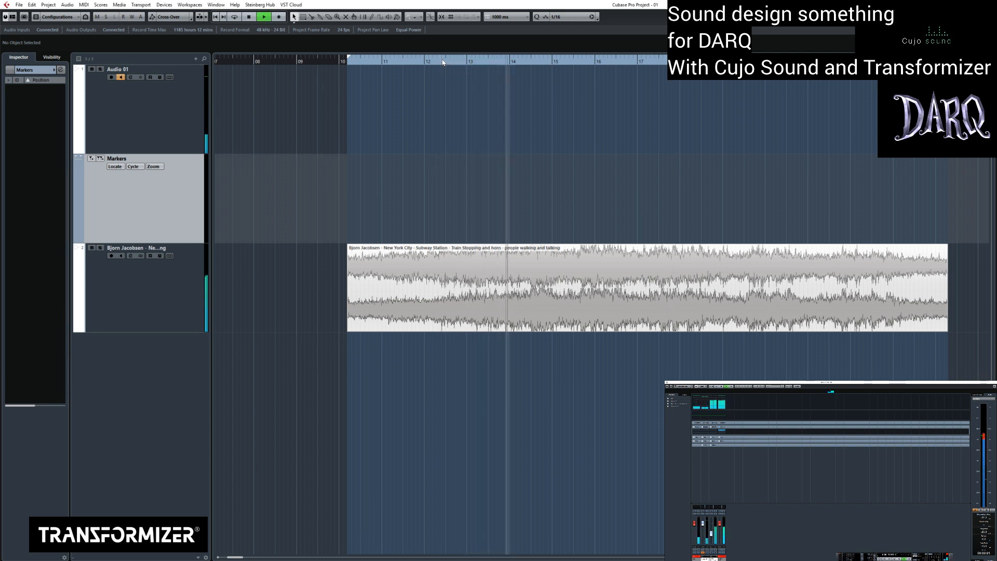
{"action": "key", "text": "Insert"}
{"action": "key", "text": "Insert"}
{"action": "key", "text": "Insert"}
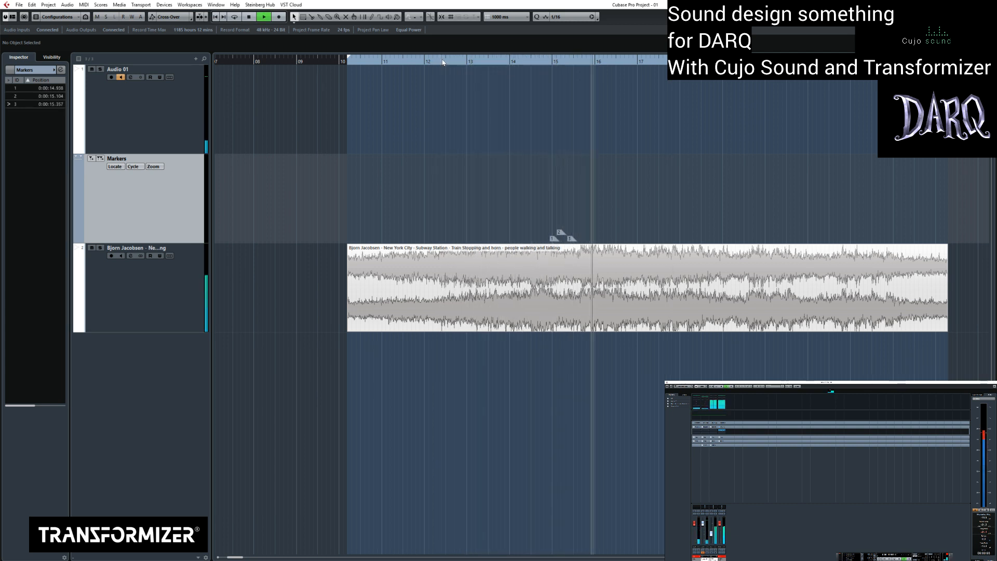
{"action": "key", "text": "Insert"}
{"action": "key", "text": "Insert"}
{"action": "key", "text": "Insert"}
{"action": "key", "text": "Insert"}
{"action": "key", "text": "Insert"}
{"action": "key", "text": "Insert"}
{"action": "key", "text": "Insert"}
{"action": "key", "text": "Insert"}
{"action": "key", "text": "Insert"}
{"action": "key", "text": "Insert"}
{"action": "key", "text": "Insert"}
{"action": "key", "text": "Insert"}
{"action": "key", "text": "Insert"}
{"action": "key", "text": "Insert"}
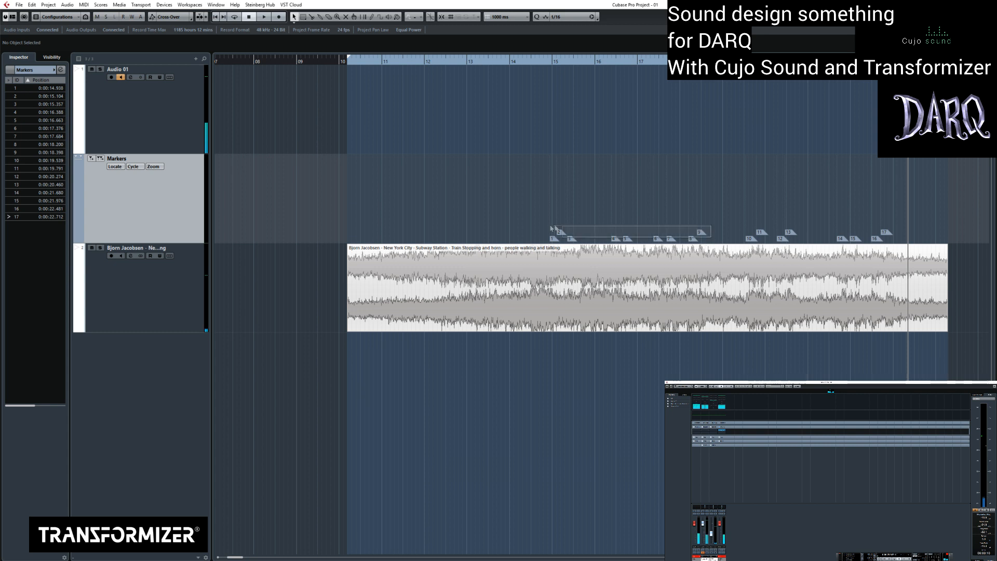
- Delete the first nine markers and place eight replacements during playback, between about 15.7 s and 18.3 s
{"action": "key", "text": "Delete"}
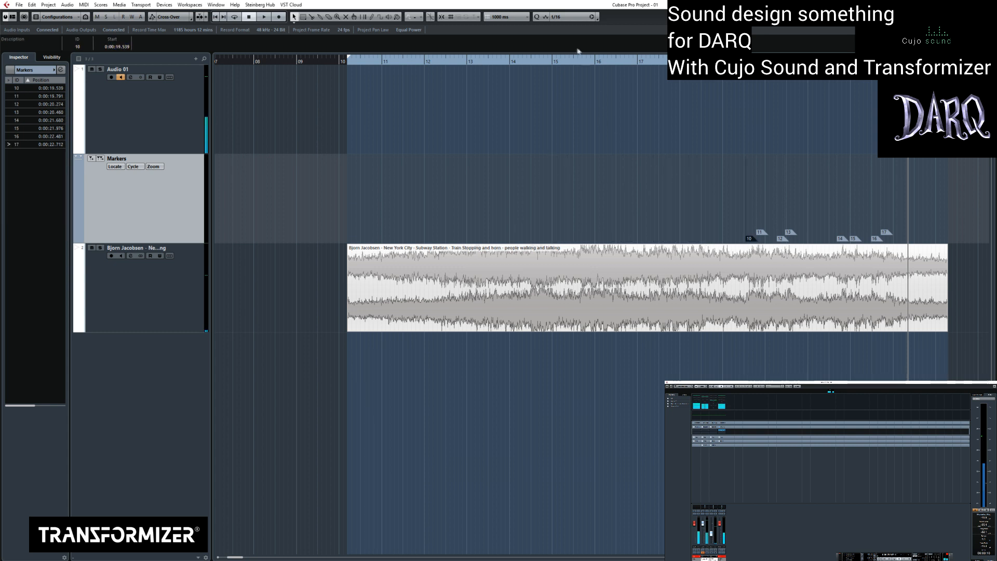
{"action": "left_click", "coordinate": [566, 63]}
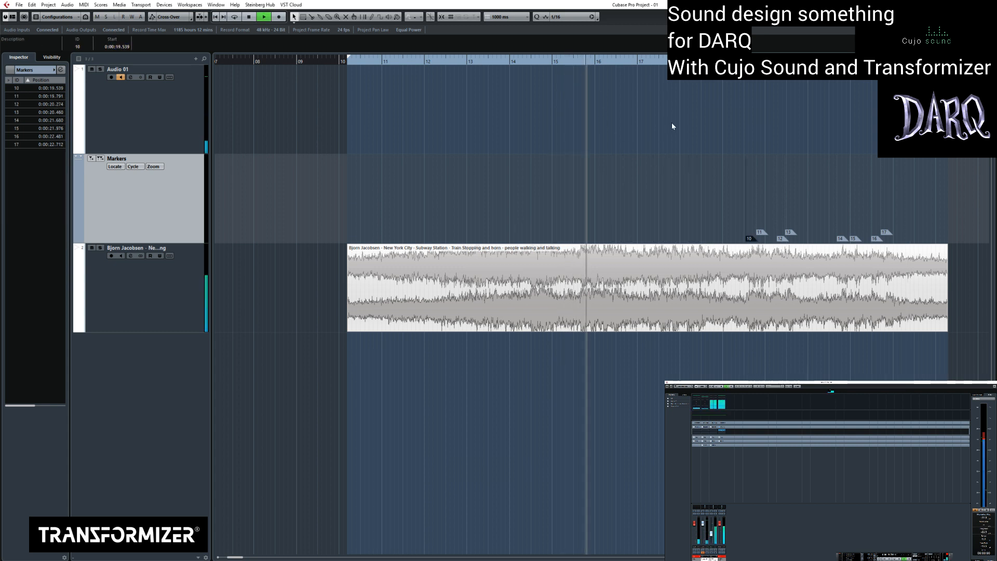
{"action": "left_click", "coordinate": [553, 61]}
{"action": "key", "text": "space"}
{"action": "key", "text": "Insert"}
{"action": "key", "text": "Insert"}
{"action": "key", "text": "Insert"}
{"action": "key", "text": "Insert"}
{"action": "key", "text": "Insert"}
{"action": "key", "text": "Insert"}
{"action": "key", "text": "Insert"}
{"action": "key", "text": "Insert"}
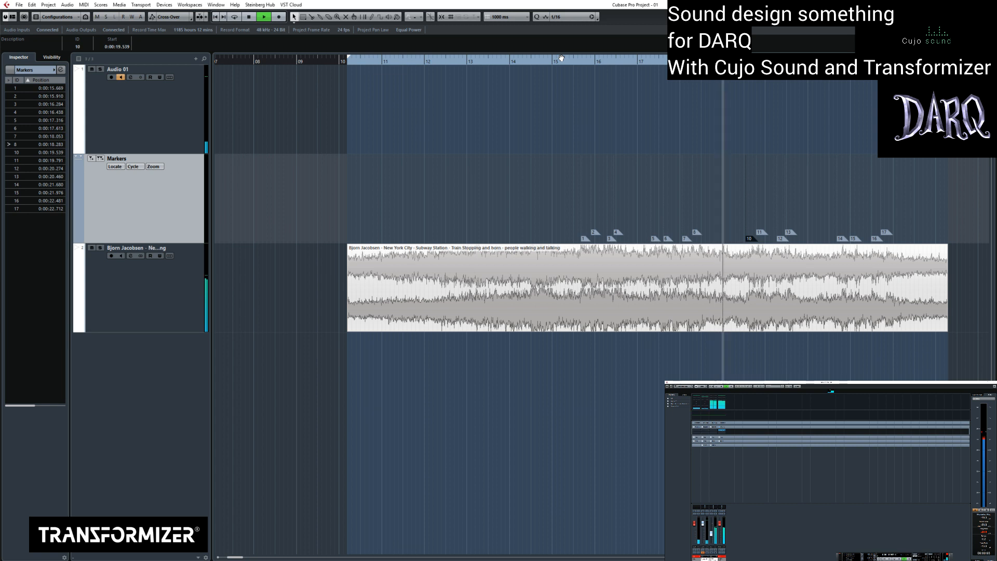
{"action": "key", "text": "space"}
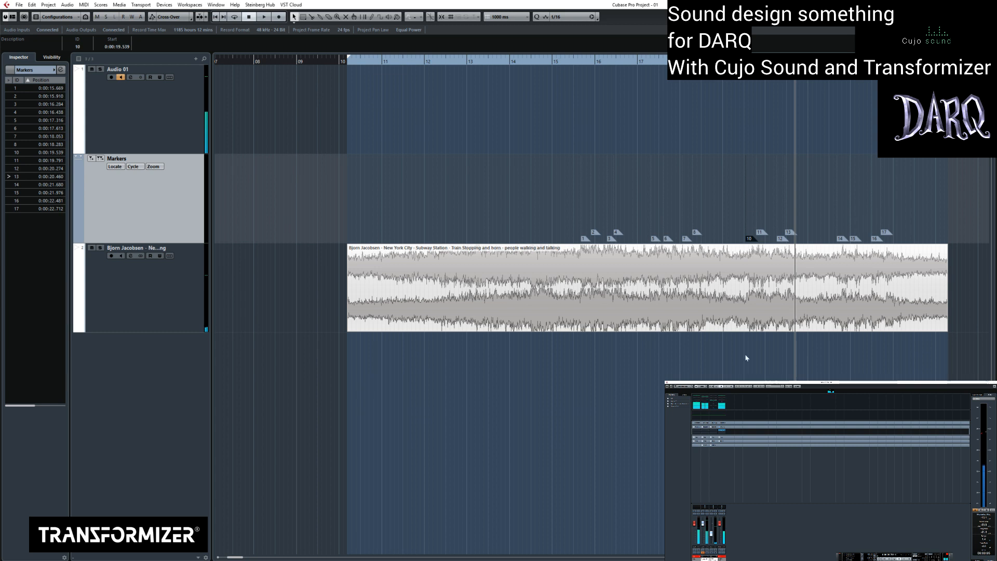
- Search the media library for a drum hit and audition the listed samples
{"action": "key", "text": "F5"}
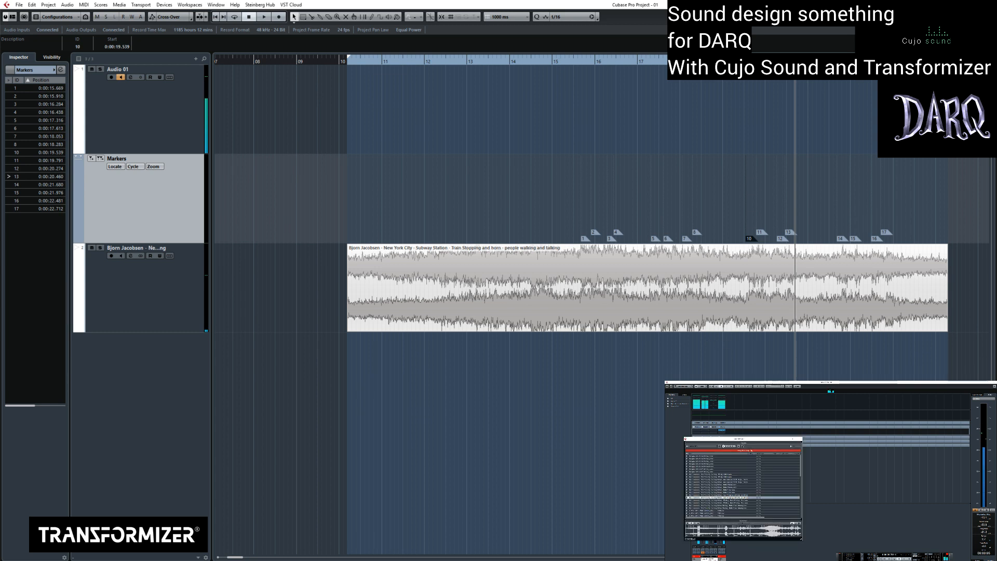
{"action": "type", "text": "imp"}
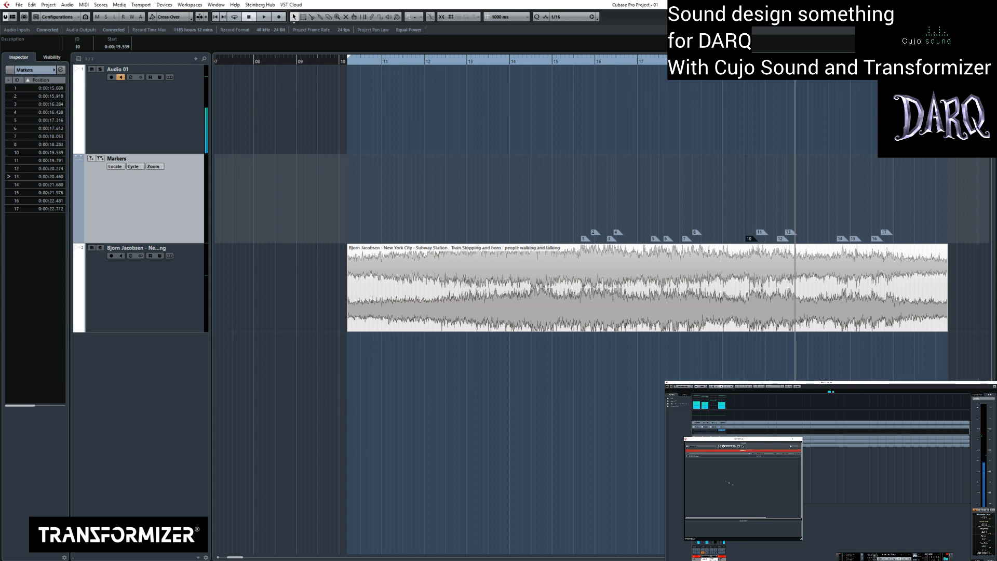
{"action": "key", "text": "Down"}
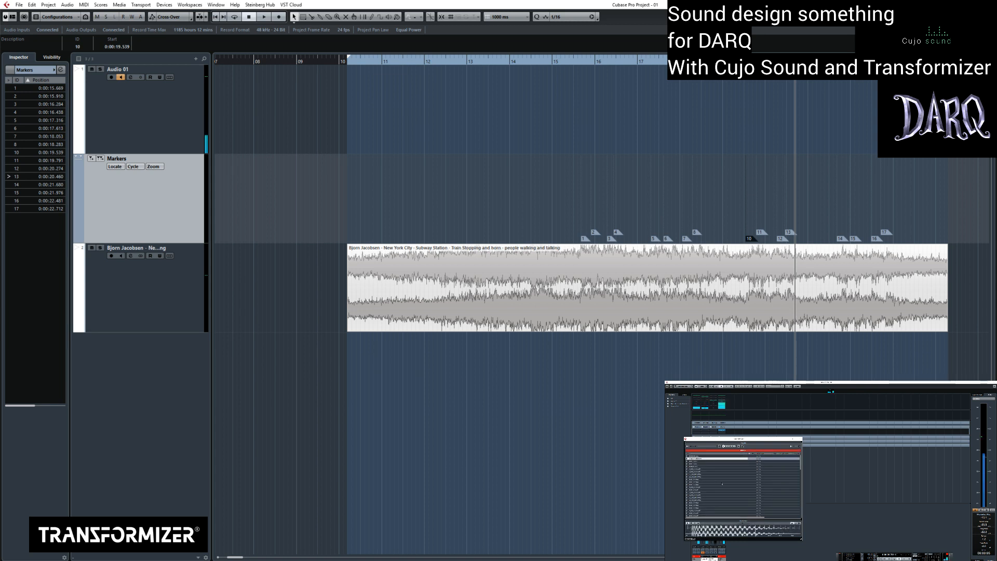
{"action": "key", "text": "Down"}
{"action": "key", "text": "Up"}
{"action": "key", "text": "Down"}
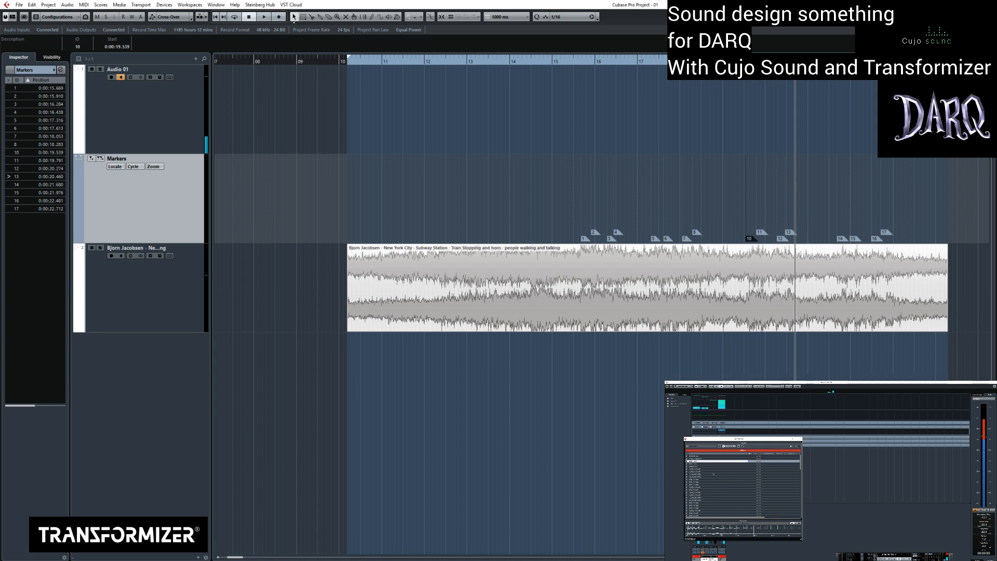
{"action": "key", "text": "Down"}
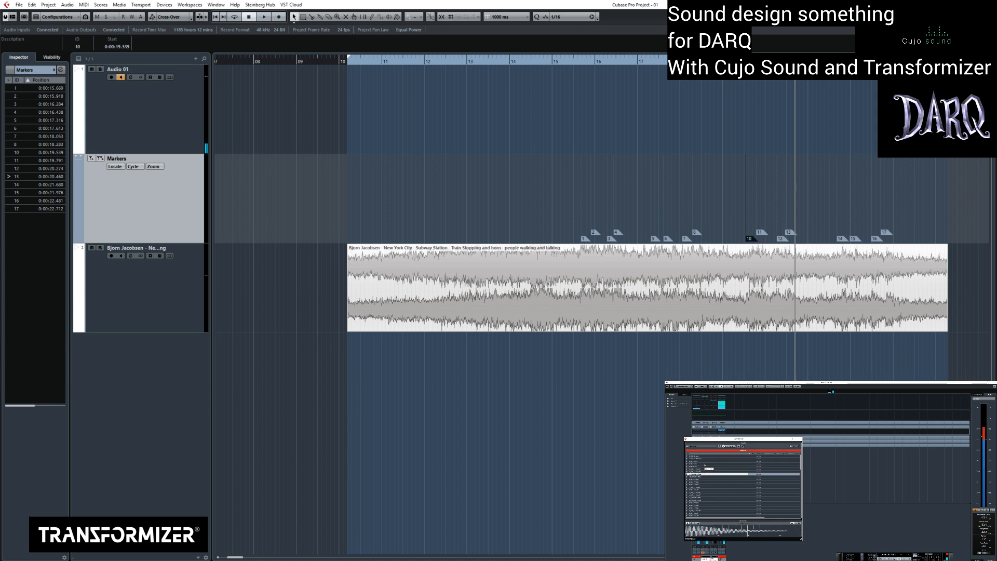
{"action": "key", "text": "Down"}
{"action": "key", "text": "Down"}
{"action": "key", "text": "Down"}
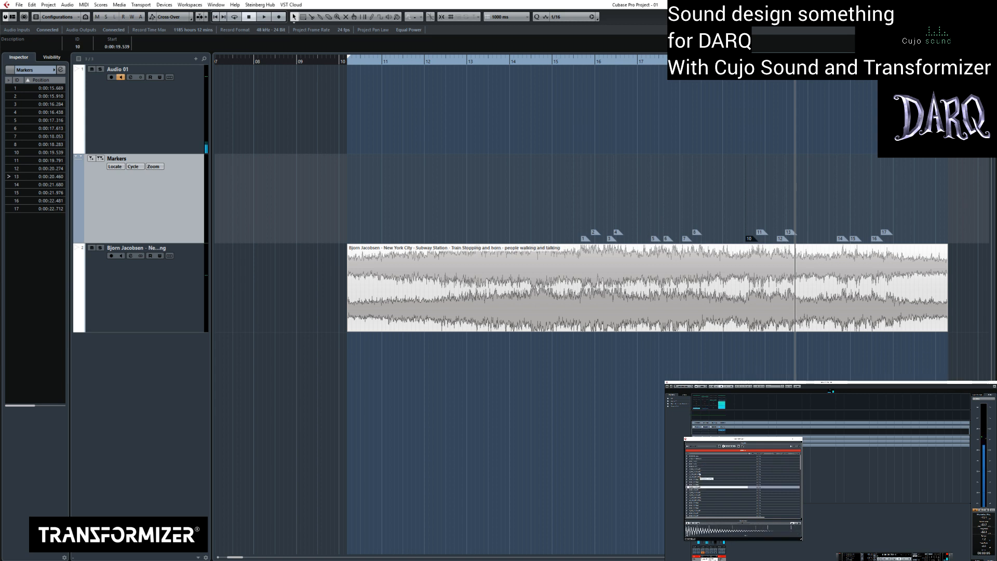
- Import the 808KICK sample on a new track at marker 1, converted to 48 kHz and 24 bit, and play it against the train clip
{"action": "left_click_drag", "start_coordinate": [596, 362], "coordinate": [582, 337]}
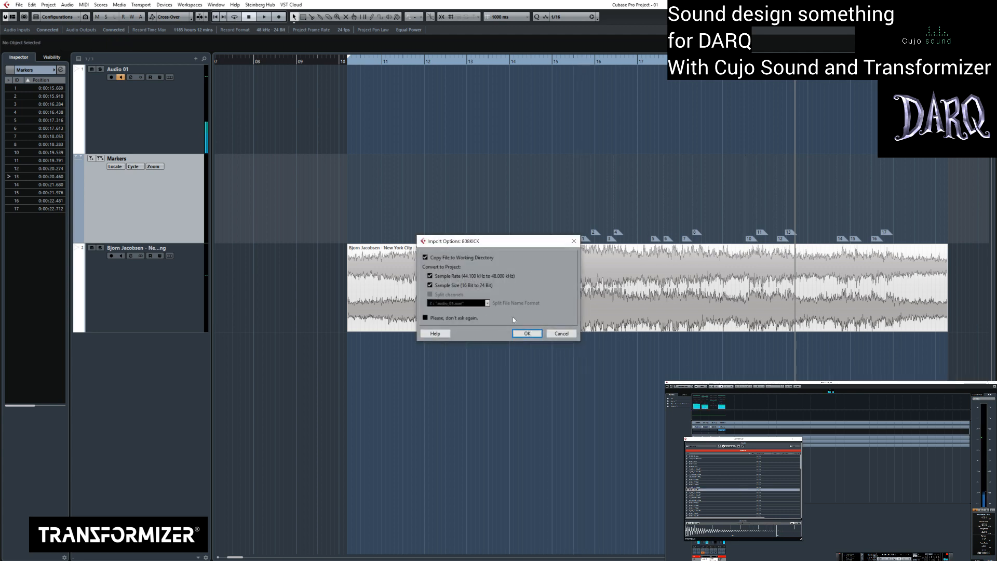
{"action": "left_click", "coordinate": [527, 333]}
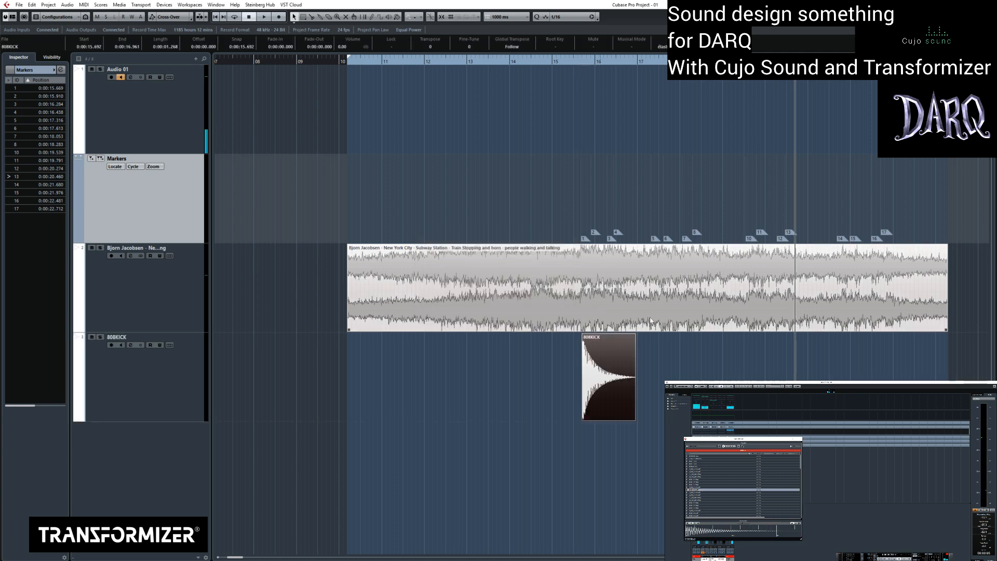
{"action": "key", "text": "h"}
{"action": "key", "text": "h"}
{"action": "key", "text": "h"}
{"action": "key", "text": "g"}
{"action": "key", "text": "g"}
{"action": "left_click", "coordinate": [348, 60]}
{"action": "key", "text": "h"}
{"action": "key", "text": "h"}
{"action": "key", "text": "h"}
{"action": "key", "text": "h"}
{"action": "key", "text": "h"}
{"action": "key", "text": "h"}
{"action": "key", "text": "h"}
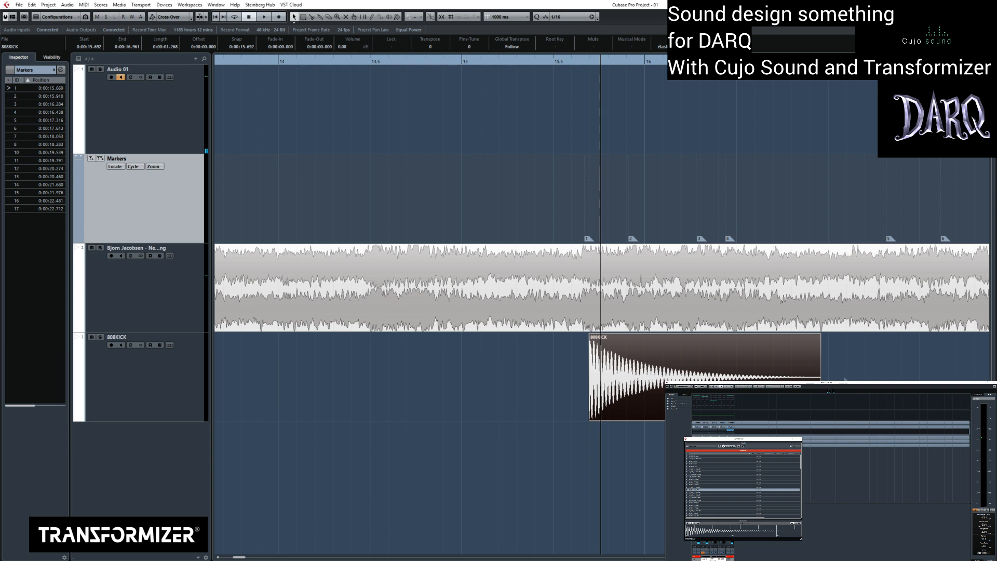
{"action": "left_click", "coordinate": [572, 63]}
{"action": "key", "text": "space"}
- Copy the kick to markers 2, 3 and 4, placing each copy on its own new track
{"action": "mouse_move", "coordinate": [604, 371]}
{"action": "left_mouse_down"}
{"action": "mouse_move", "coordinate": [616, 403]}
{"action": "mouse_move", "coordinate": [650, 431]}
{"action": "left_mouse_up"}
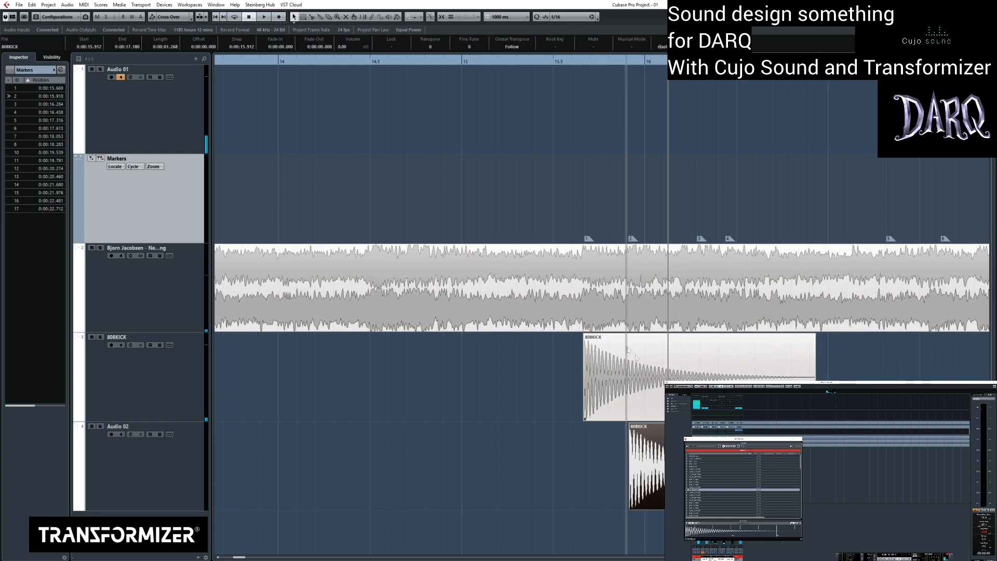
{"action": "key", "text": "g"}
{"action": "key", "text": "g"}
{"action": "key", "text": "g"}
{"action": "key", "text": "shift+g"}
{"action": "key", "text": "shift+g"}
{"action": "key", "text": "shift+g"}
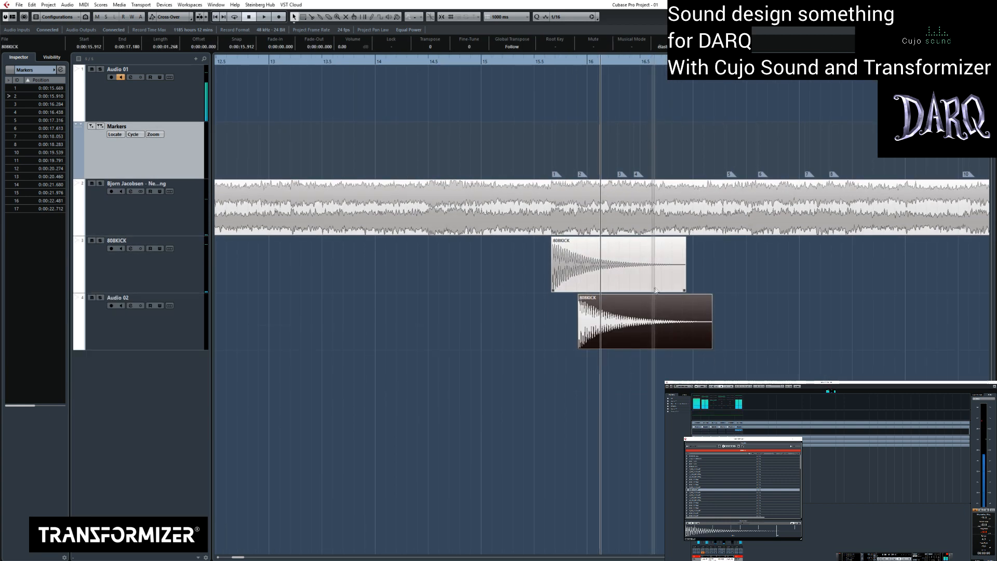
{"action": "left_click", "coordinate": [599, 269], "text": "shift"}
{"action": "left_click_drag", "start_coordinate": [577, 269], "coordinate": [646, 367]}
{"action": "mouse_move", "coordinate": [679, 436]}
{"action": "left_mouse_down"}
{"action": "mouse_move", "coordinate": [656, 437]}
{"action": "mouse_move", "coordinate": [669, 436]}
{"action": "left_mouse_up"}
- Play the kick pattern and nudge the kick at marker 4 slightly later
{"action": "key", "text": "space"}
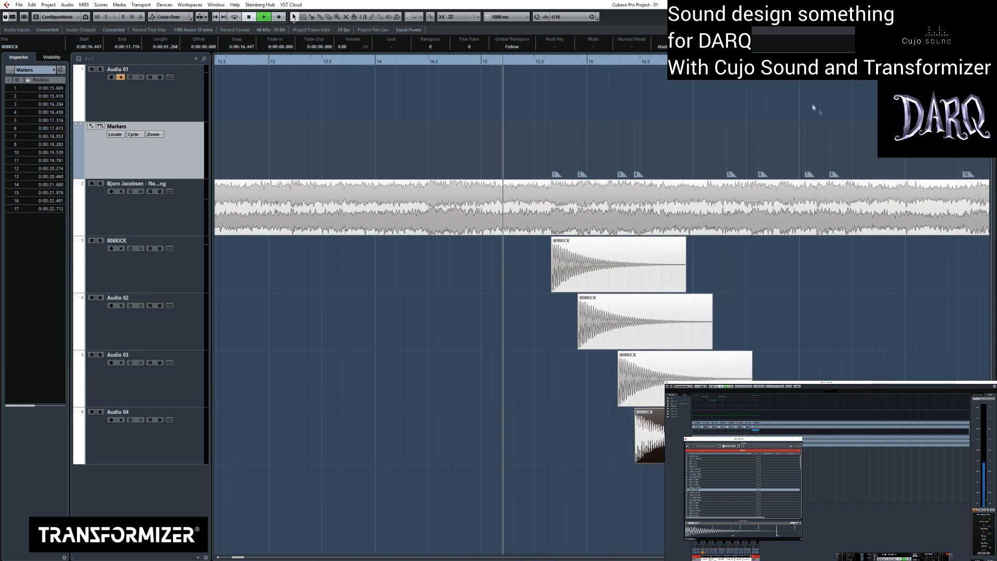
{"action": "key", "text": "space"}
{"action": "left_click_drag", "start_coordinate": [675, 436], "coordinate": [680, 437]}
{"action": "left_click", "coordinate": [523, 78]}
{"action": "key", "text": "space"}
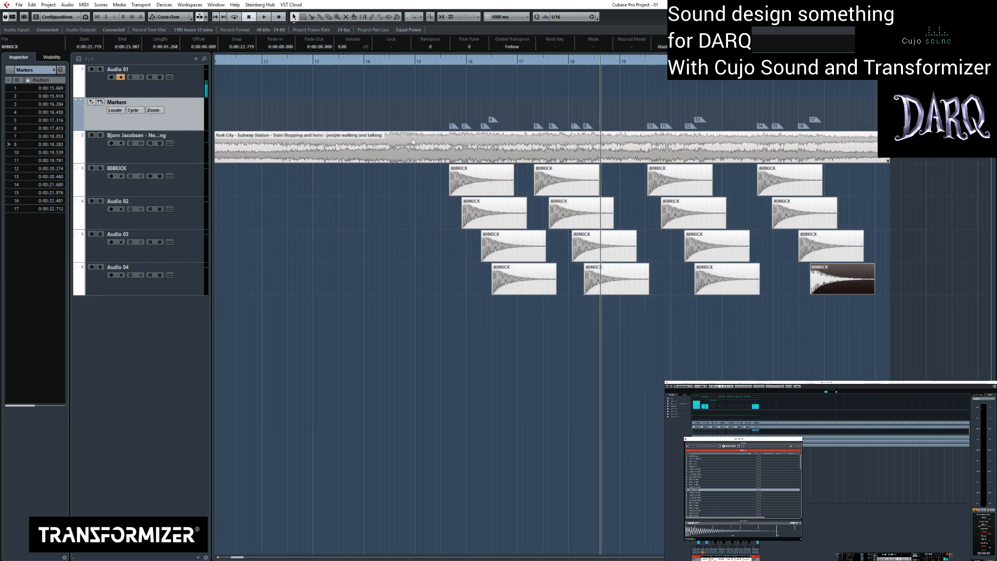
- Cut away the opening of the subway recording so the clip starts at about 14.67 s, shortly before the first kick
{"action": "left_click_drag", "start_coordinate": [414, 139], "coordinate": [392, 148]}
{"action": "left_click", "coordinate": [392, 149]}
{"action": "key", "text": "Delete"}
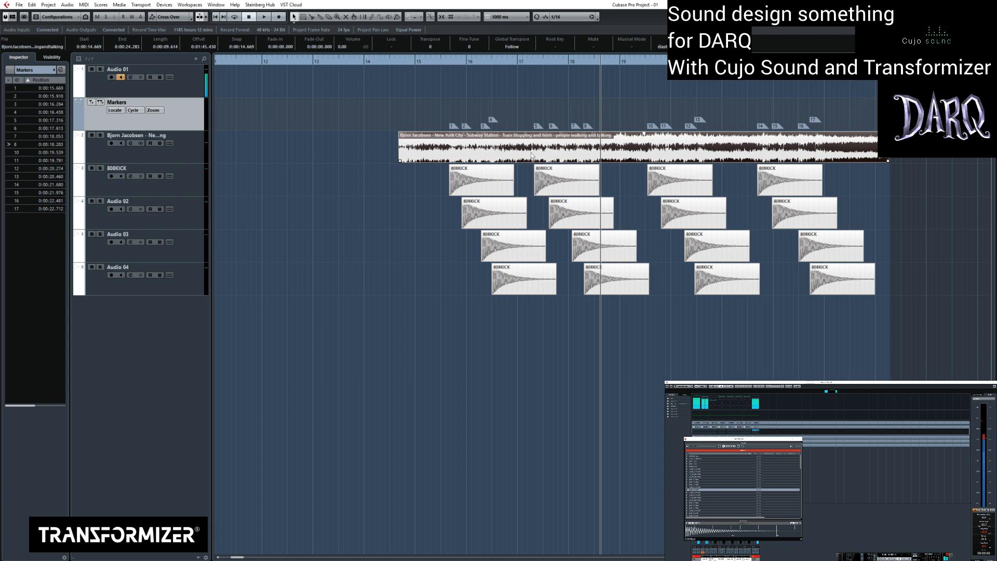
- Shorten all the 808 kick clips to about 0.52 s, add a fade-out of about 0.14 s, and play the result
{"action": "left_click_drag", "start_coordinate": [870, 322], "coordinate": [446, 165]}
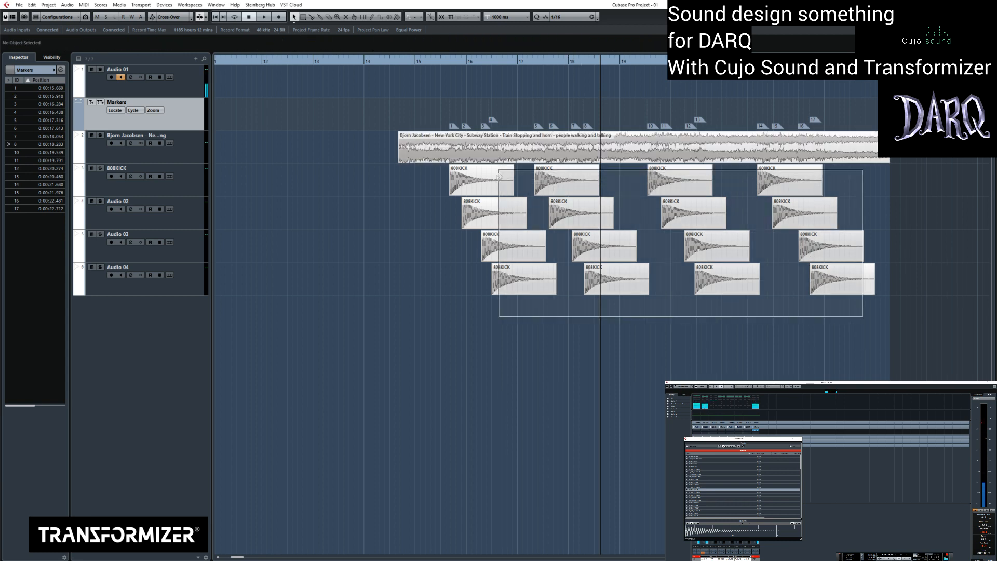
{"action": "left_click_drag", "start_coordinate": [555, 292], "coordinate": [518, 291]}
{"action": "left_click_drag", "start_coordinate": [474, 165], "coordinate": [466, 164]}
{"action": "left_click", "coordinate": [417, 61]}
{"action": "key", "text": "space"}
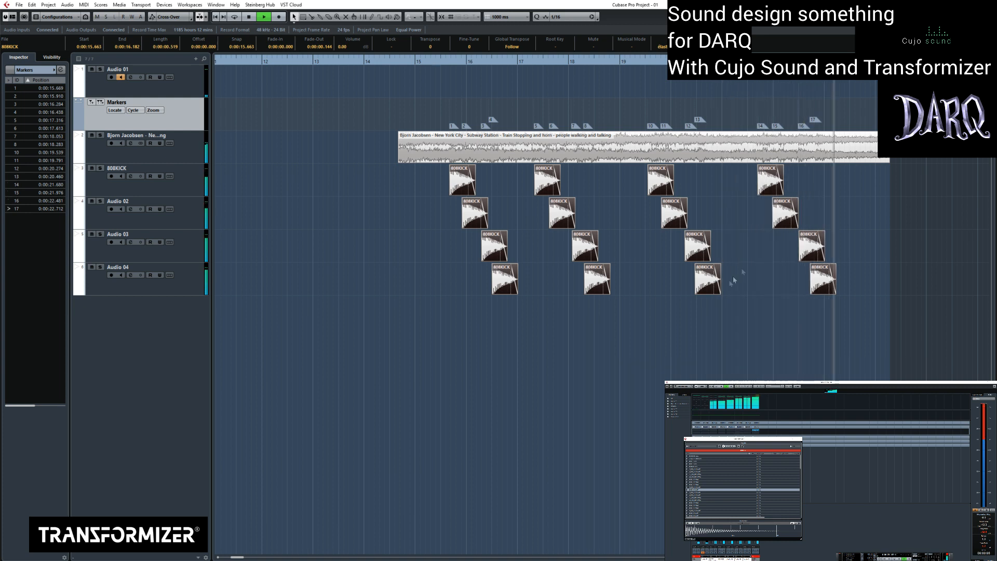
{"action": "key", "text": "space"}
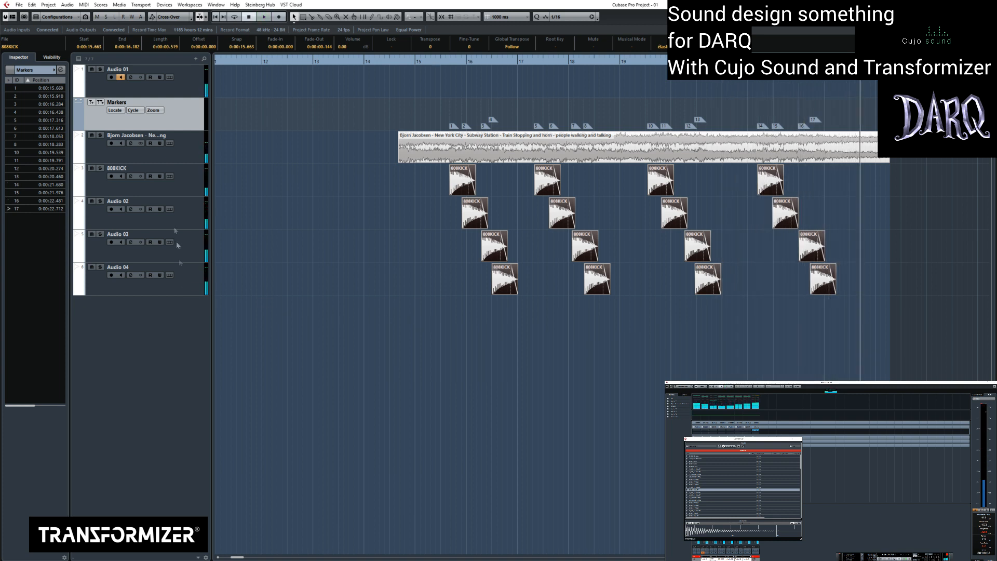
- Add a mono group channel named 808 for the four kick tracks
{"action": "left_click", "coordinate": [185, 182]}
{"action": "left_click", "coordinate": [186, 285], "text": "shift"}
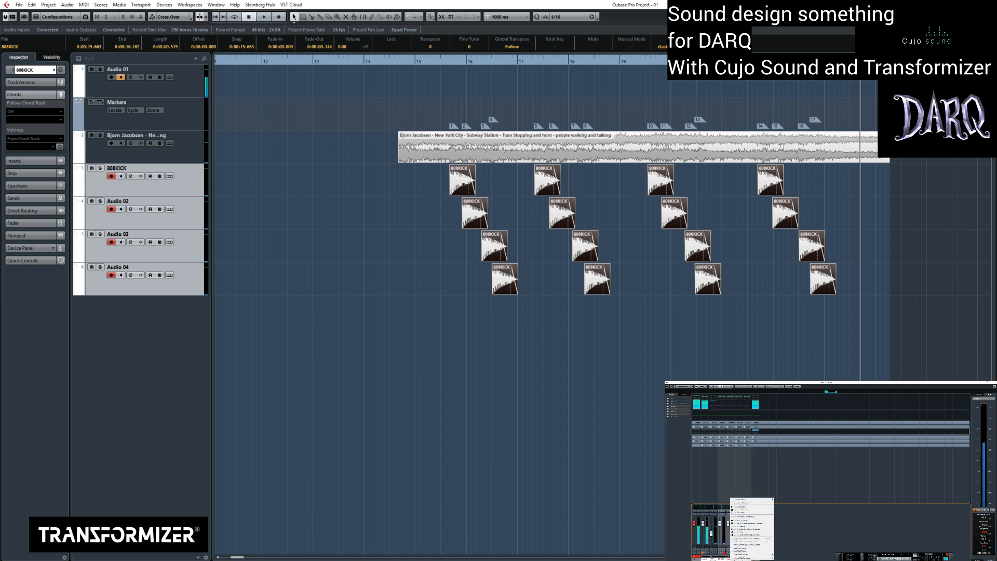
{"action": "left_click", "coordinate": [748, 524]}
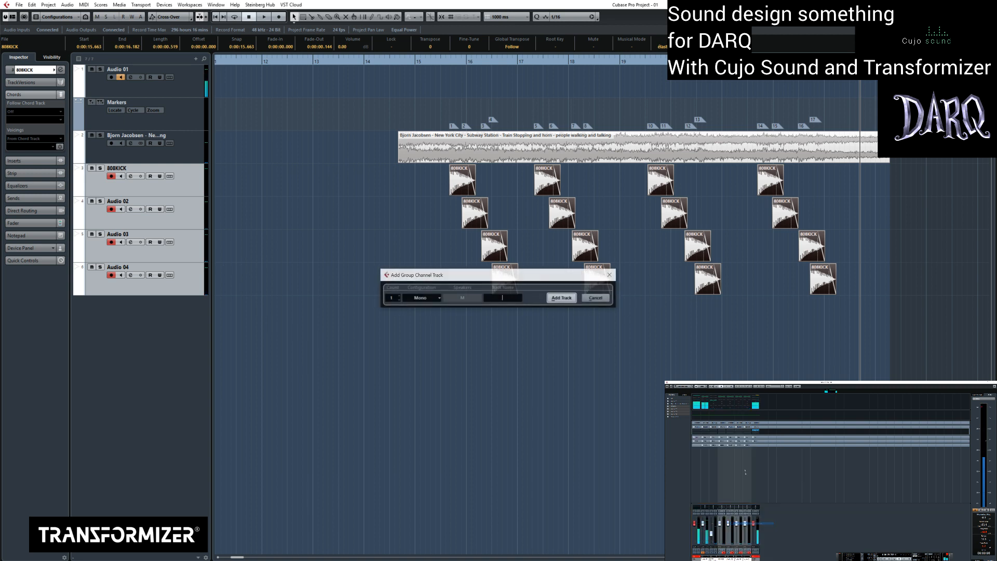
{"action": "type", "text": "808"}
{"action": "key", "text": "Return"}
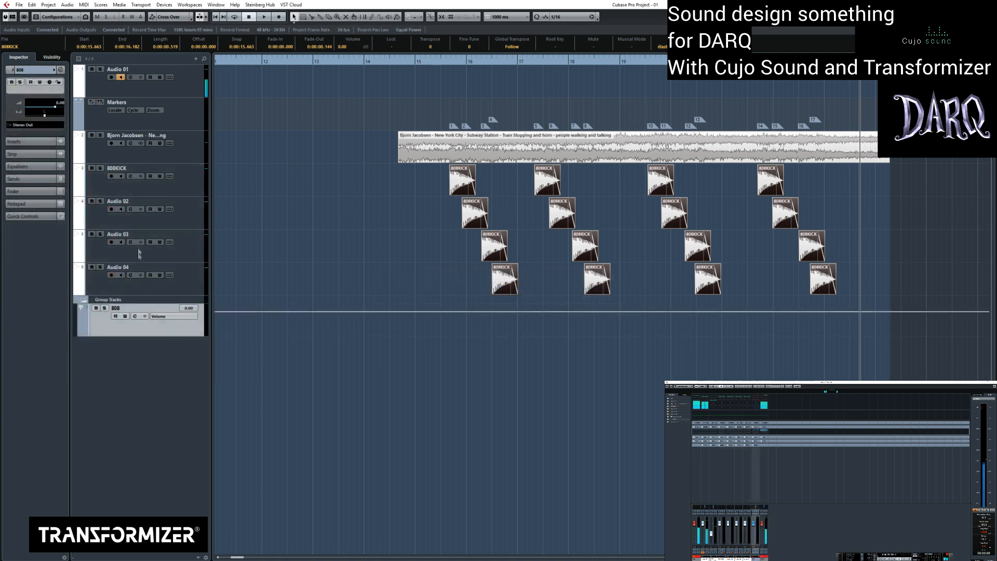
- Reduce the four kick tracks to minimum height in the track list
{"action": "left_click", "coordinate": [176, 286]}
{"action": "left_click", "coordinate": [195, 171], "text": "shift"}
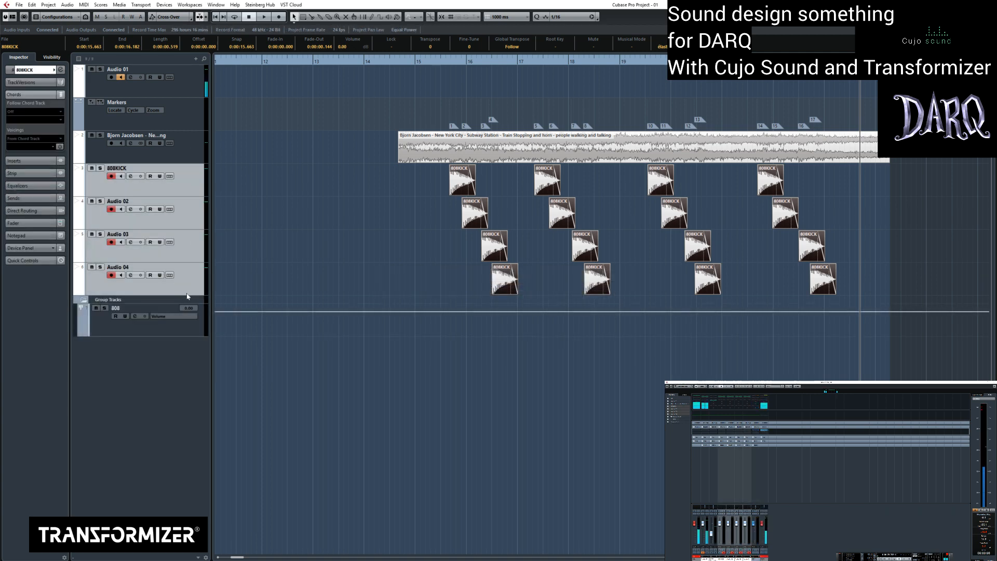
{"action": "left_click_drag", "start_coordinate": [188, 294], "coordinate": [247, 157]}
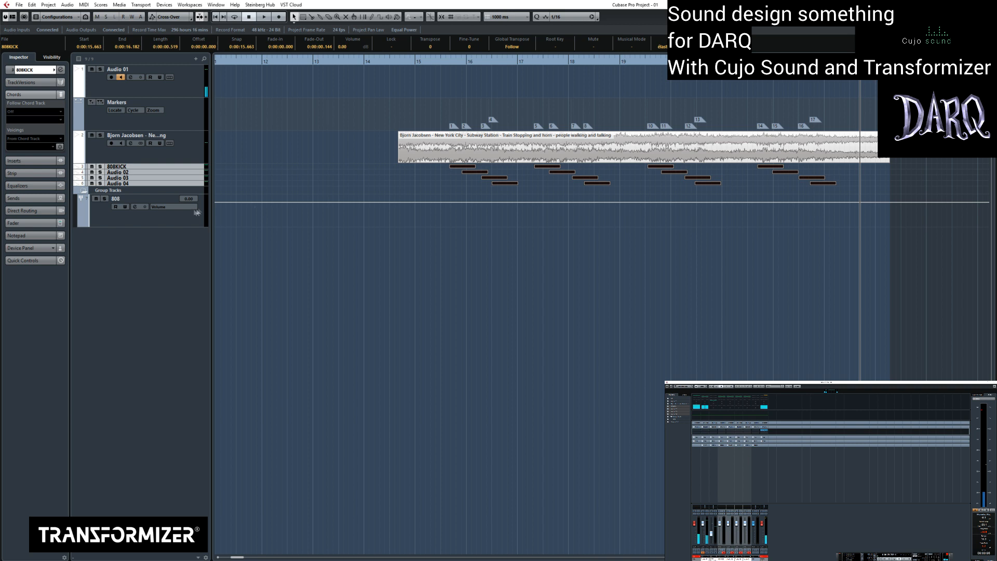
- Play the kicks with the train clip and lower the 808 group's volume to -7.30 dB
{"action": "left_click", "coordinate": [449, 63]}
{"action": "key", "text": "space"}
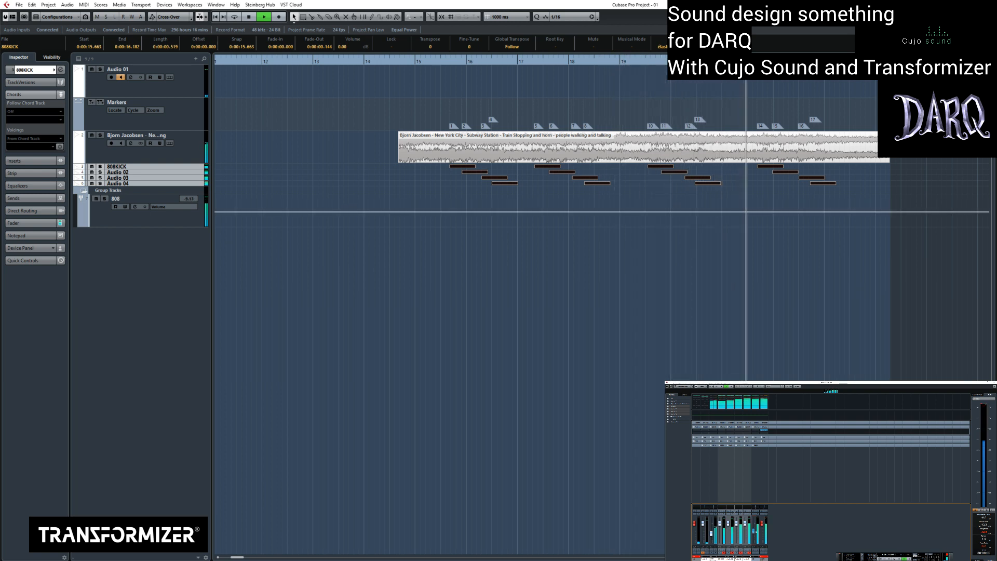
{"action": "key", "text": "space"}
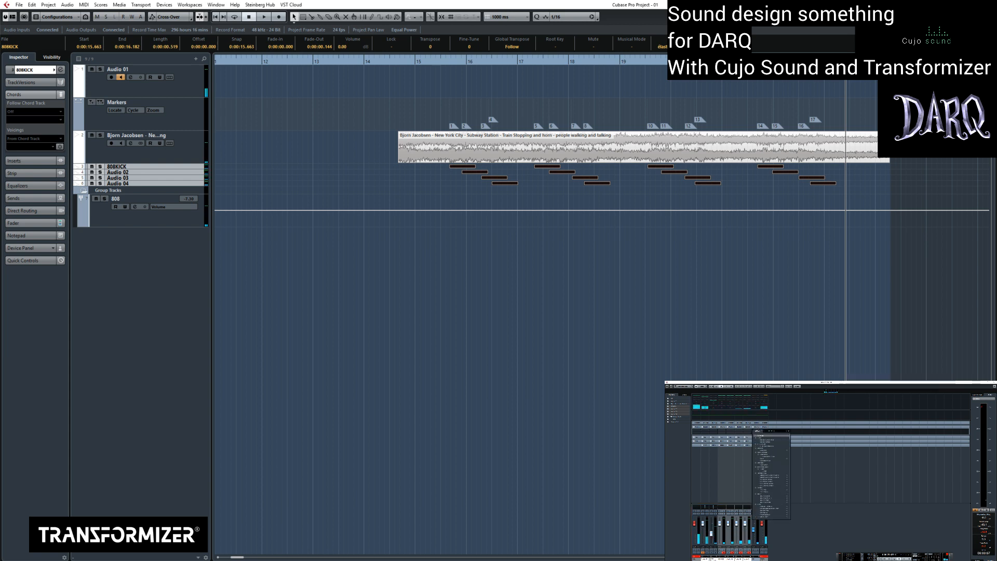
- Insert CurveEQ on the 808 group, set its gain range to 30 dB, and start playback
{"action": "left_click", "coordinate": [233, 224]}
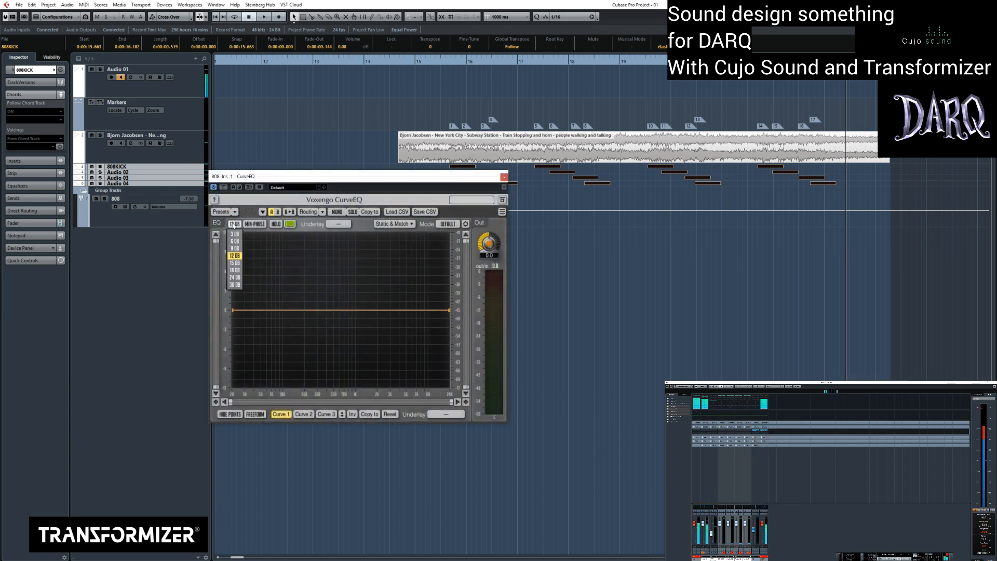
{"action": "left_click", "coordinate": [235, 285]}
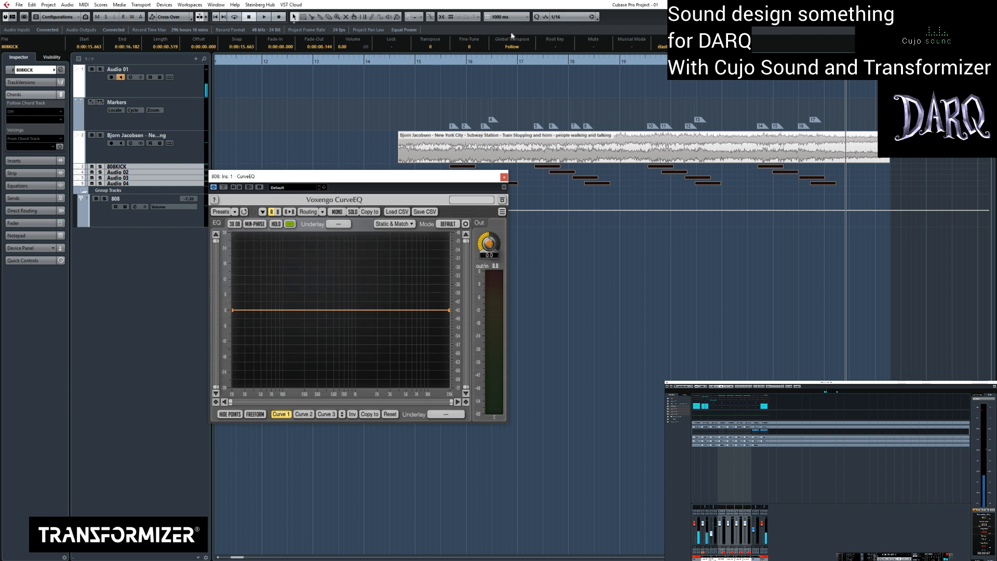
{"action": "left_click", "coordinate": [442, 65]}
{"action": "key", "text": "space"}
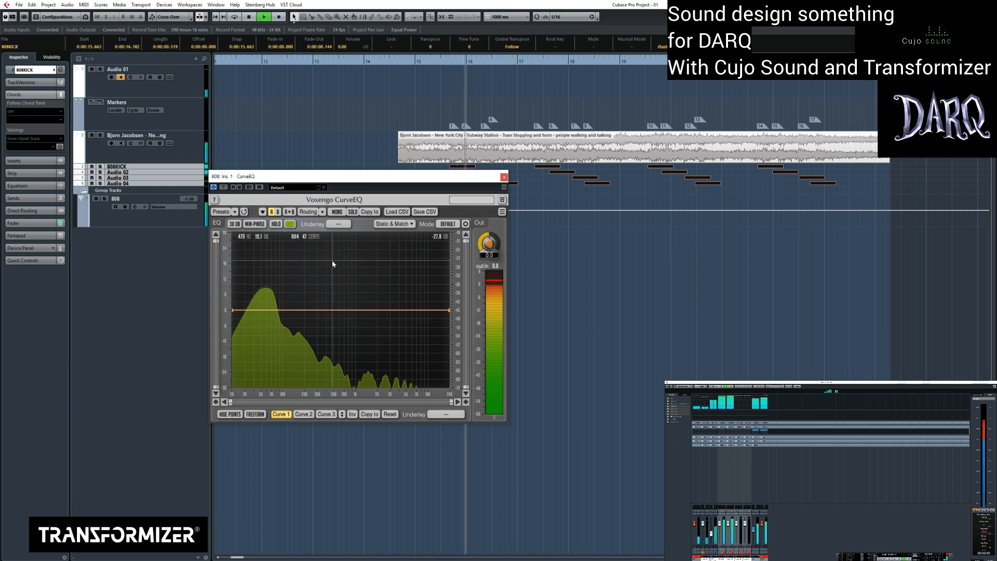
- Shape a steep high cut in CurveEQ that keeps only the kick's low frequencies, play it back, and close the equalizer
{"action": "left_click", "coordinate": [323, 312]}
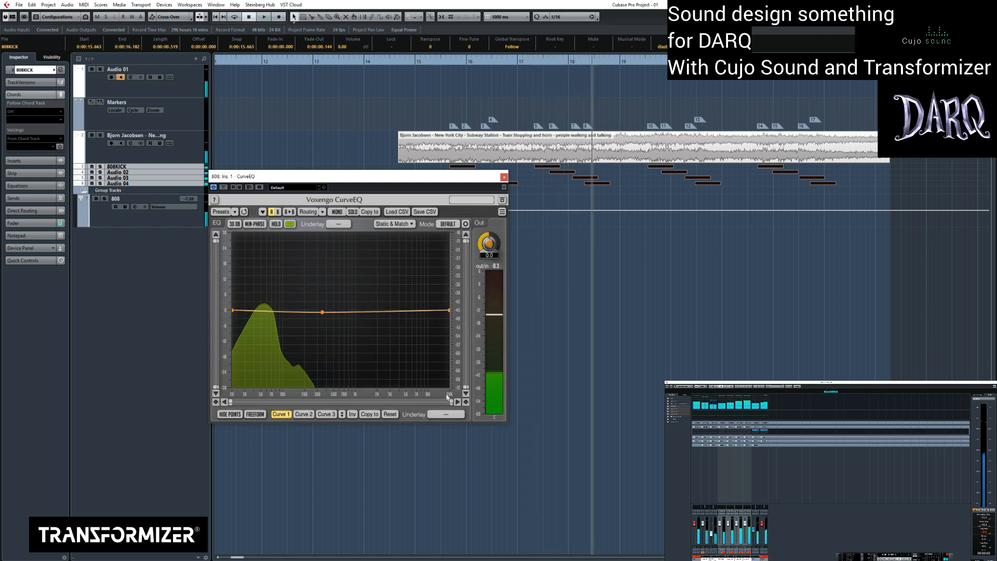
{"action": "left_click_drag", "start_coordinate": [449, 310], "coordinate": [449, 382]}
{"action": "left_click_drag", "start_coordinate": [360, 329], "coordinate": [337, 386]}
{"action": "left_click", "coordinate": [405, 64]}
{"action": "key", "text": "space"}
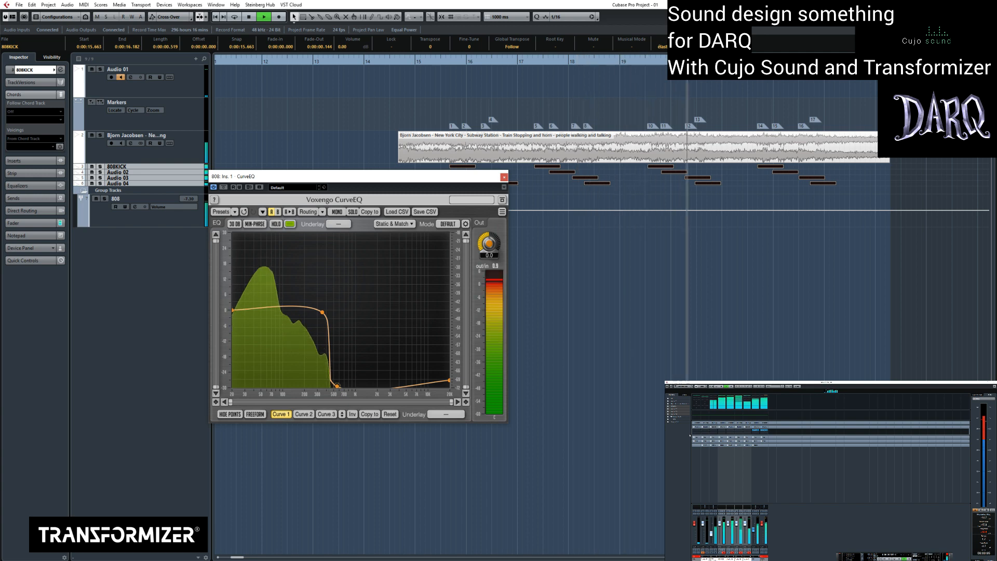
{"action": "key", "text": "space"}
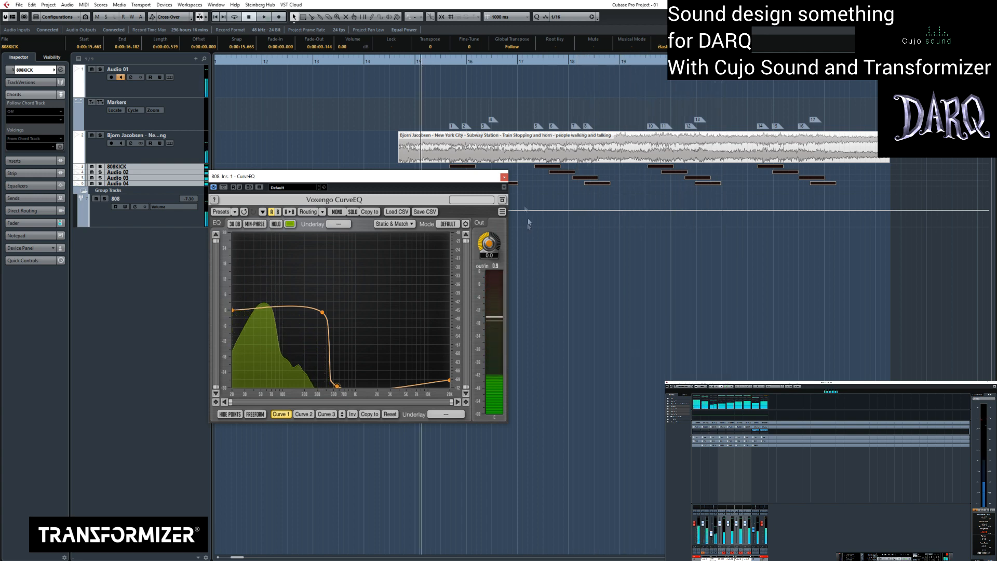
{"action": "left_click_drag", "start_coordinate": [463, 178], "coordinate": [467, 243]}
{"action": "left_click", "coordinate": [507, 242]}
- Listen to the filtered kick pattern against the train clip, inspecting the timing of the kicks on the timeline
{"action": "key", "text": "space"}
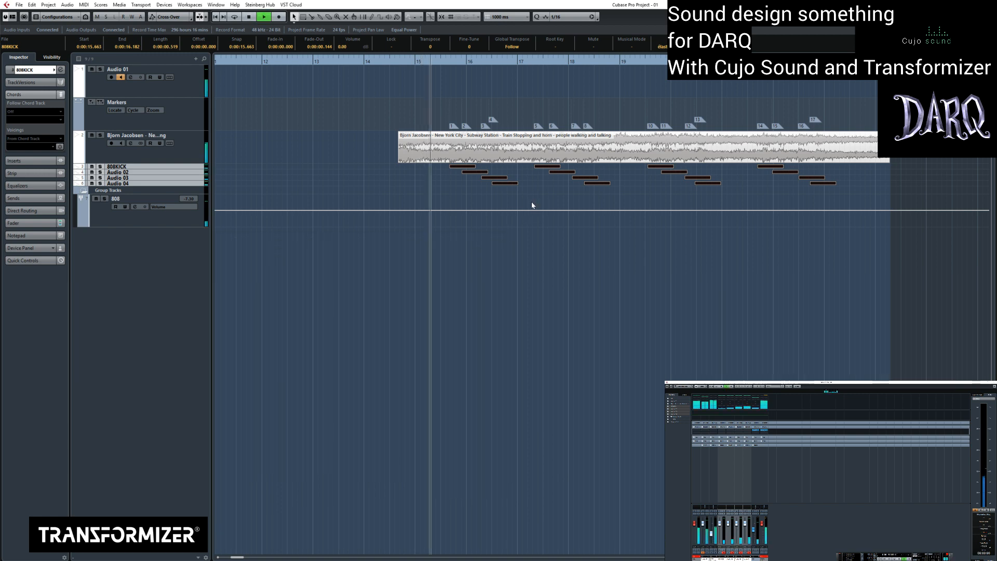
{"action": "key", "text": "h"}
{"action": "key", "text": "h"}
{"action": "key", "text": "h"}
{"action": "key", "text": "h"}
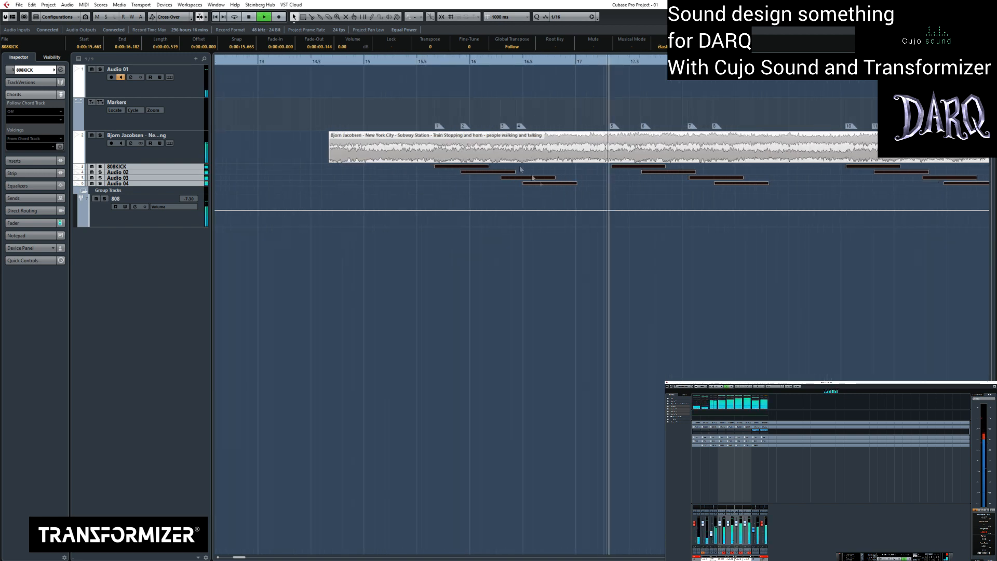
{"action": "left_click", "coordinate": [411, 65]}
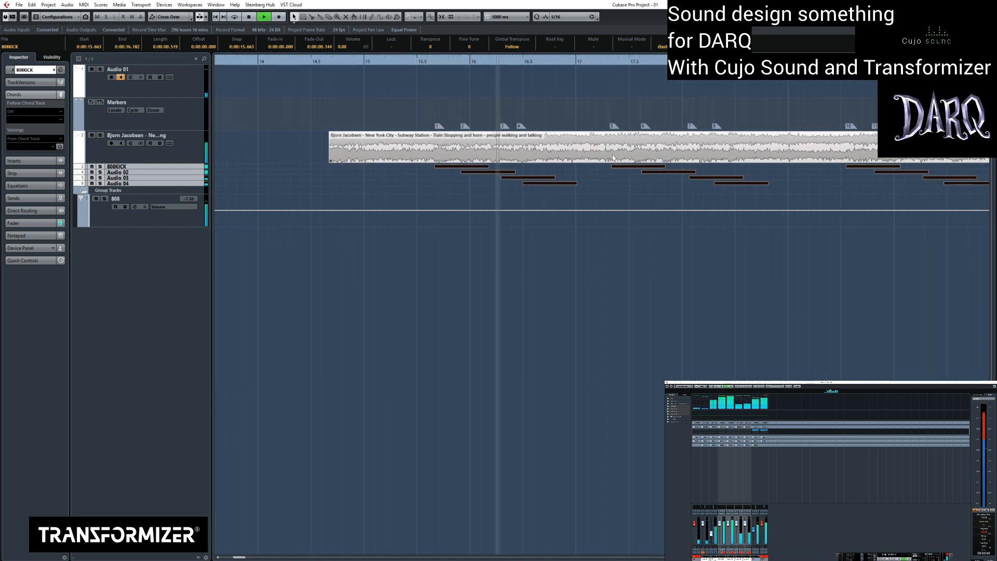
{"action": "key", "text": "space"}
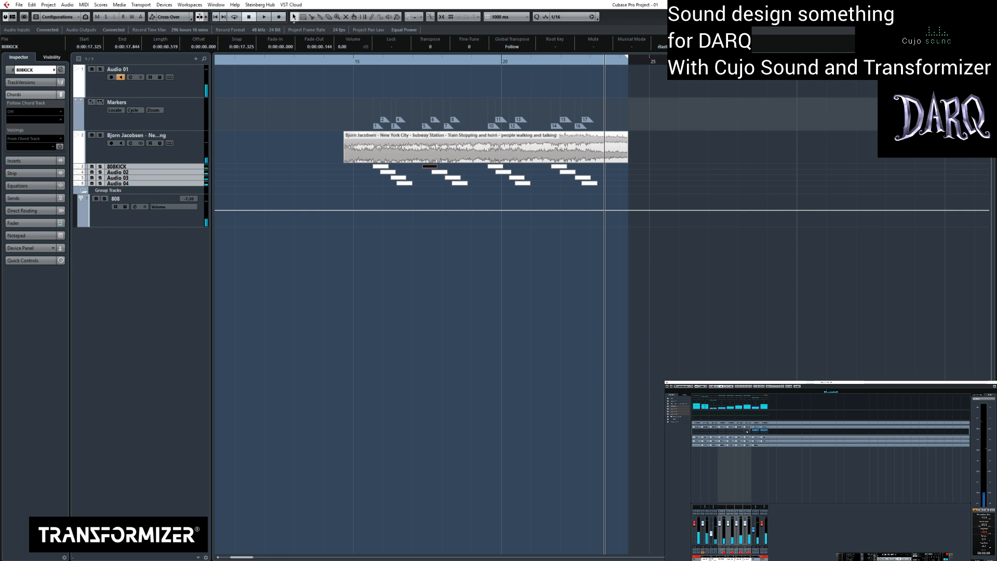
- Insert RoomWorks on the 808 group with pre-delay 50, reverb time 20.00, size 250 and mix 40
{"action": "left_click", "coordinate": [756, 432]}
{"action": "left_click", "coordinate": [758, 433]}
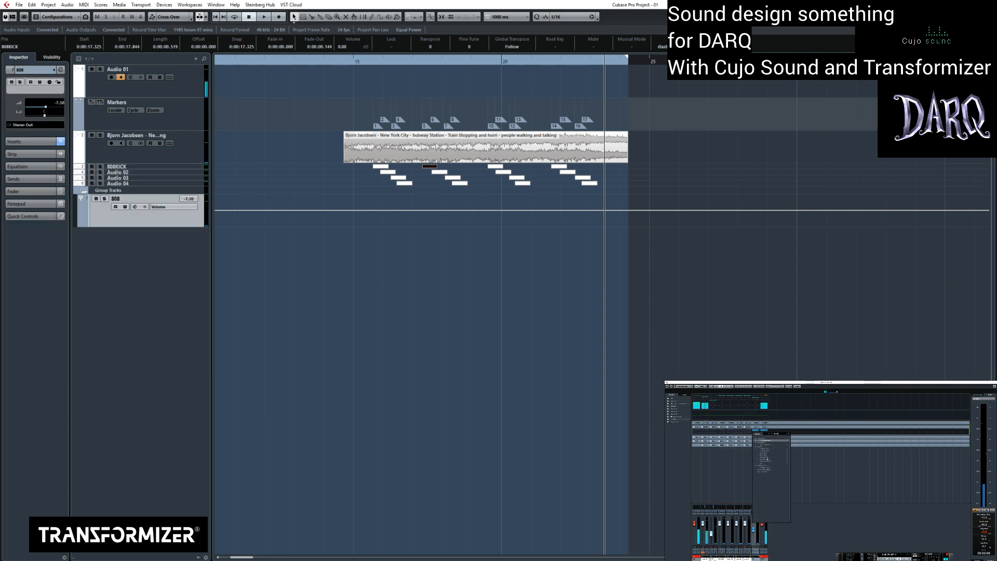
{"action": "left_click", "coordinate": [765, 458]}
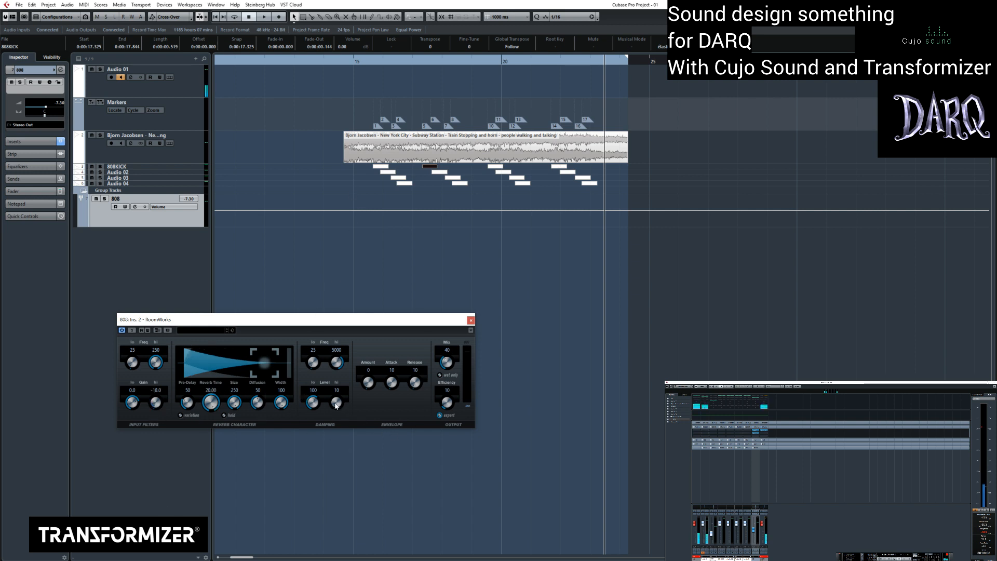
- Loop the range of the train clip and play the reverberated kicks with the 808 group at -1.27 dB
{"action": "left_click", "coordinate": [442, 150]}
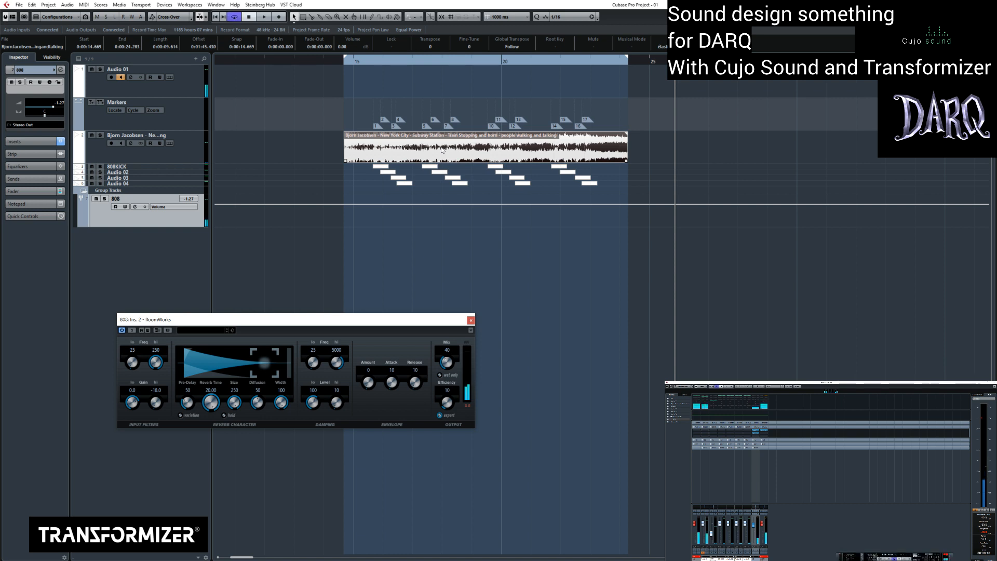
{"action": "key", "text": "space"}
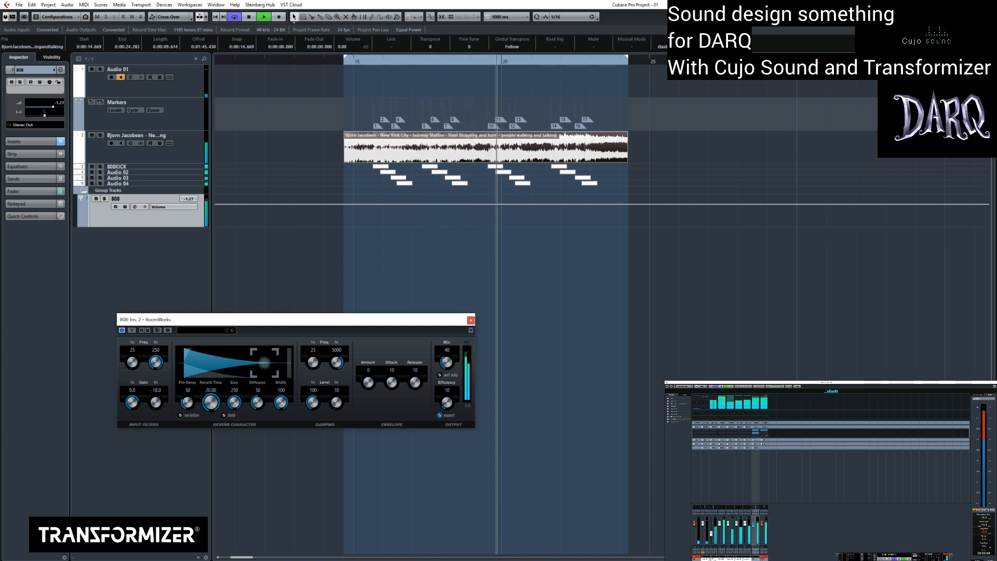
{"action": "key", "text": "space"}
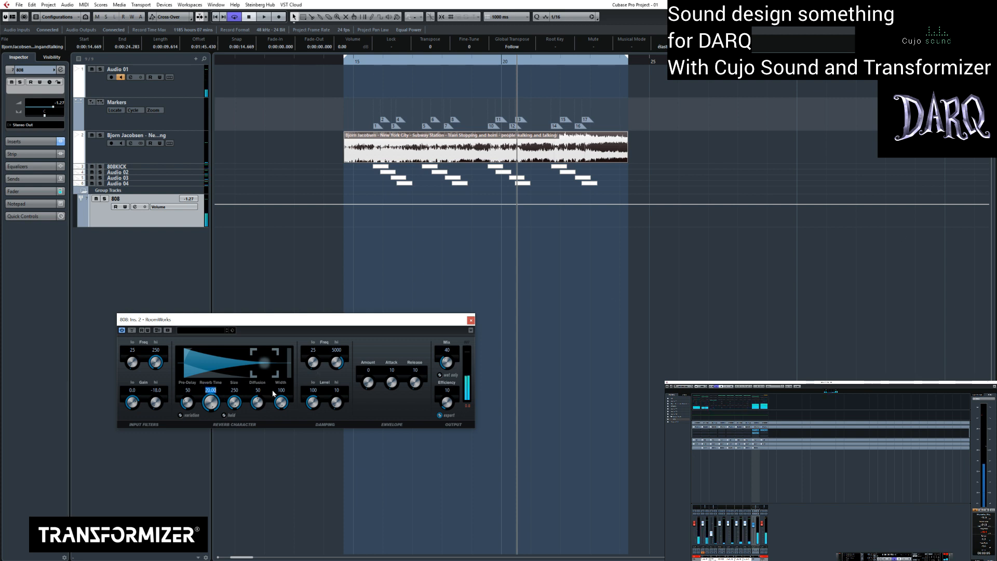
- Set the RoomWorks reverb time to 5.00 and play the loop
{"action": "left_click", "coordinate": [507, 257]}
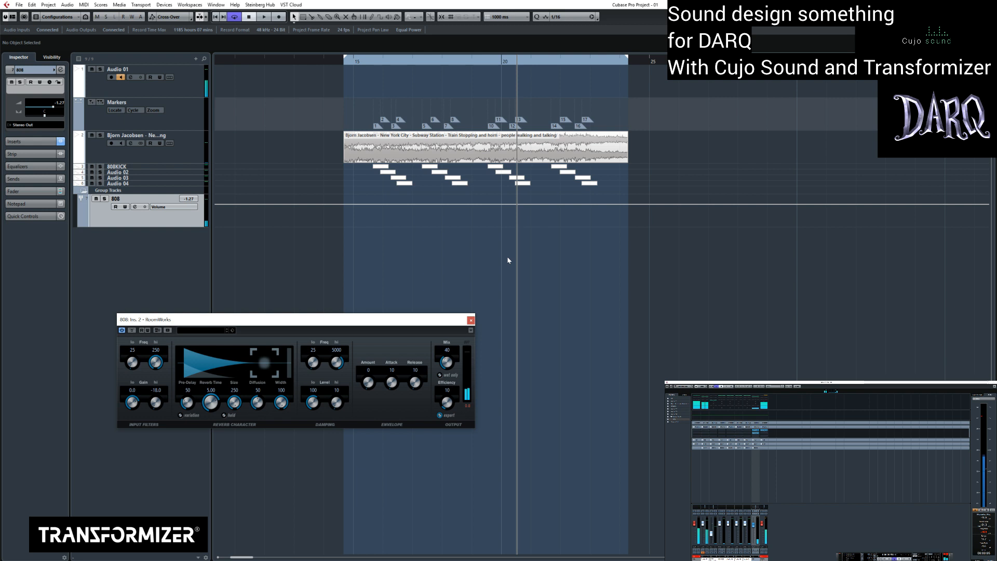
{"action": "key", "text": "space"}
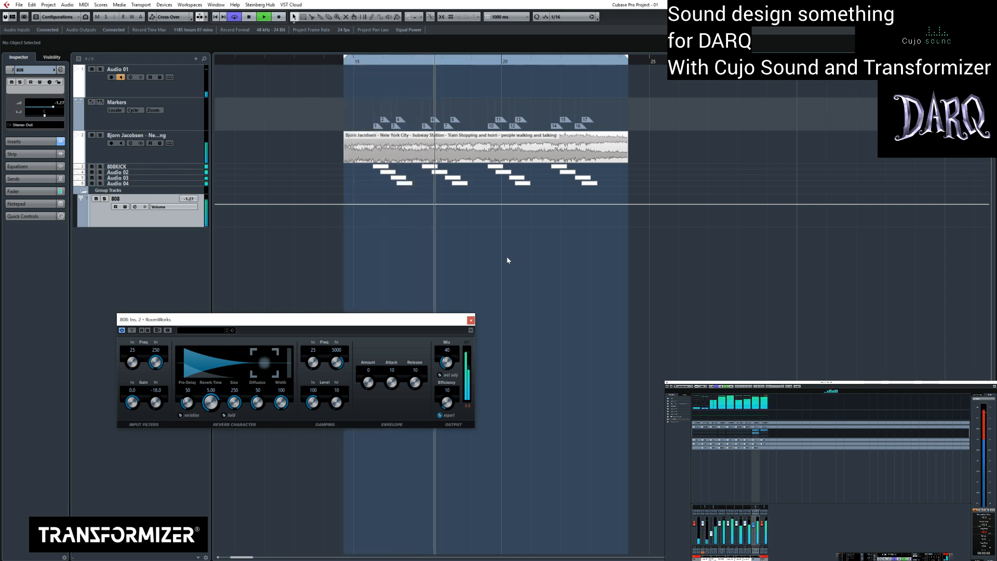
{"action": "key", "text": "space"}
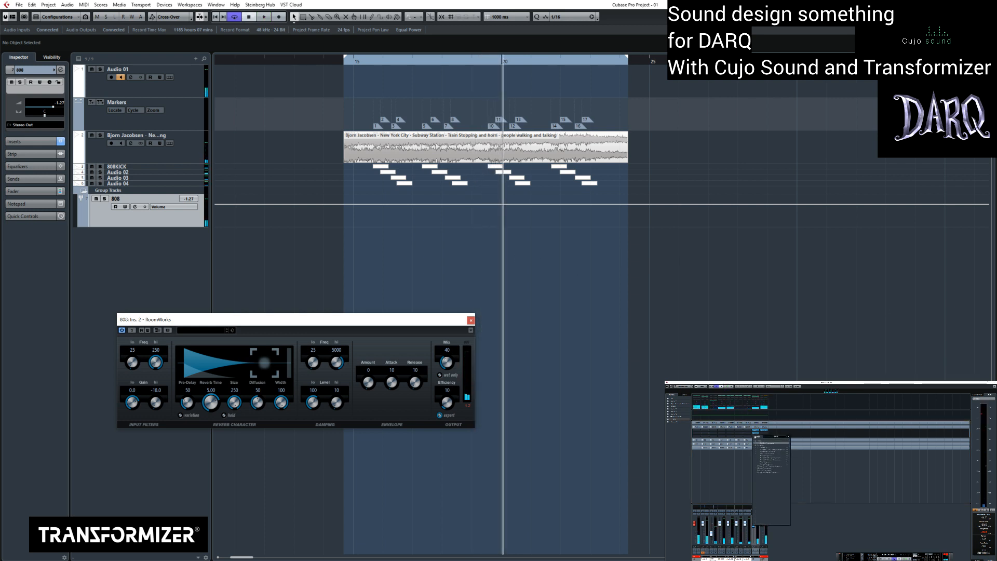
- Insert a Compressor on the 808 group with threshold -40.0 and ratio 4.00, and play from the start of the loop
{"action": "left_click", "coordinate": [763, 447]}
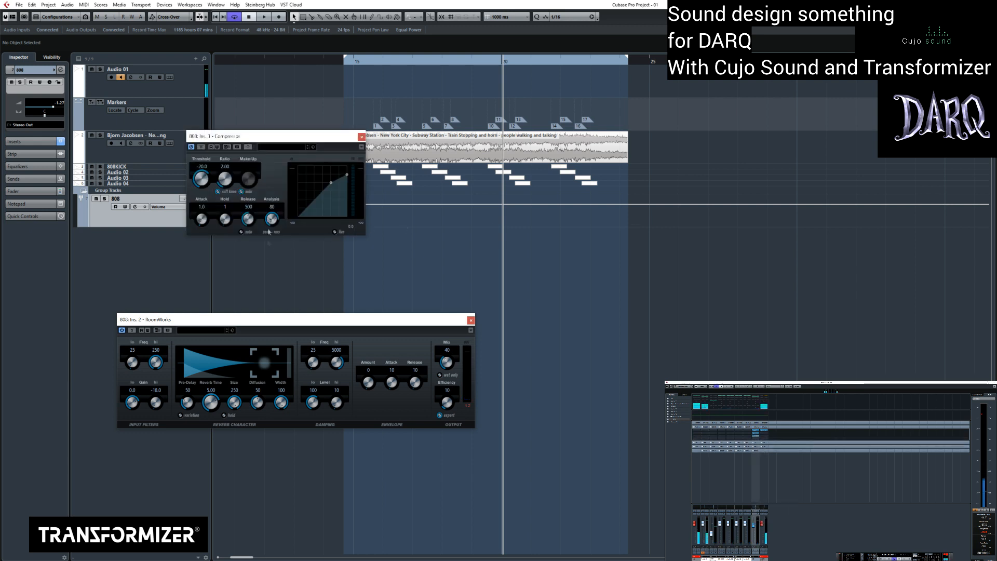
{"action": "left_click", "coordinate": [357, 62]}
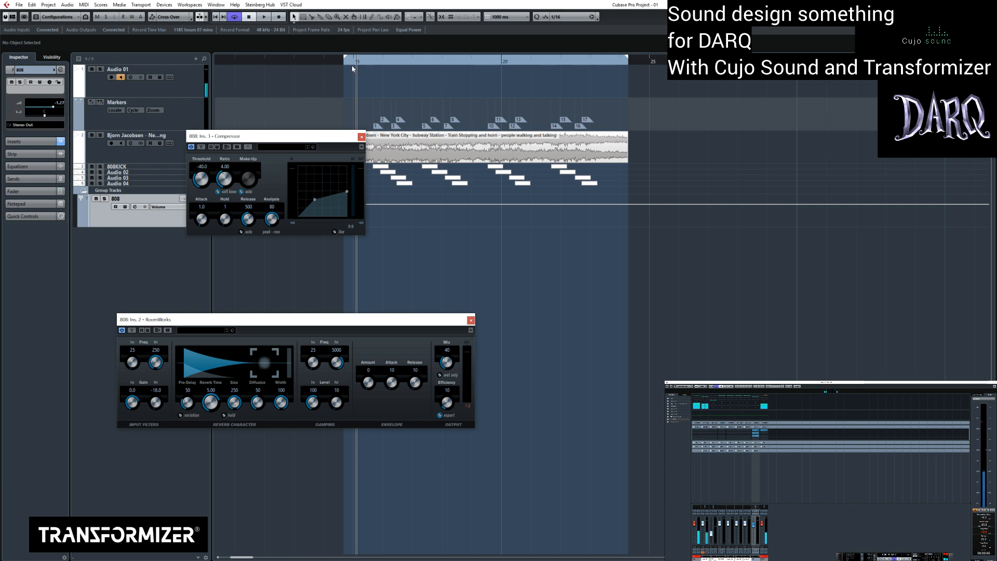
{"action": "key", "text": "space"}
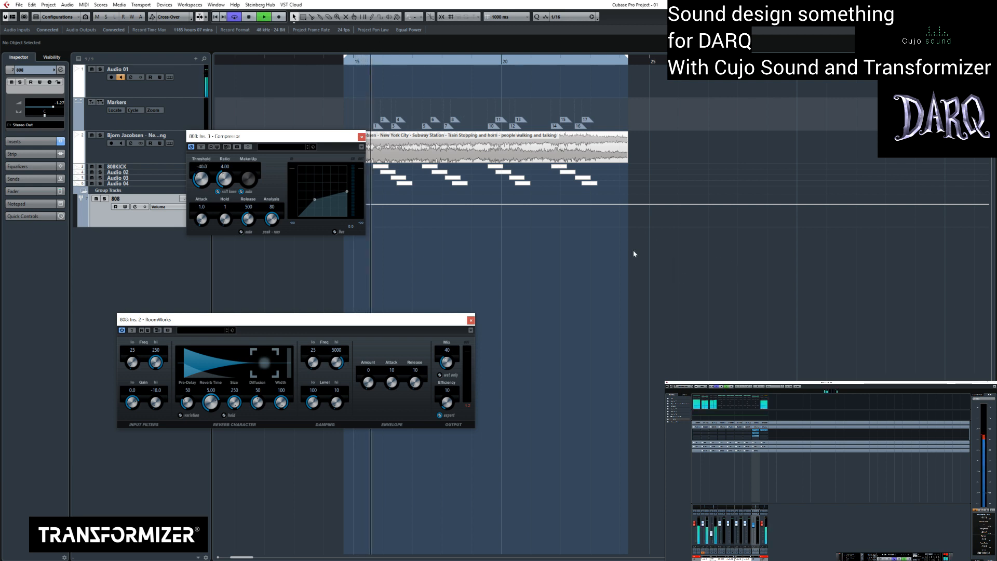
- Set the compressor's make-up gain to 18.2 and balance the 808 group's volume to slightly above 0 dB
{"action": "left_click_drag", "start_coordinate": [753, 525], "coordinate": [754, 517]}
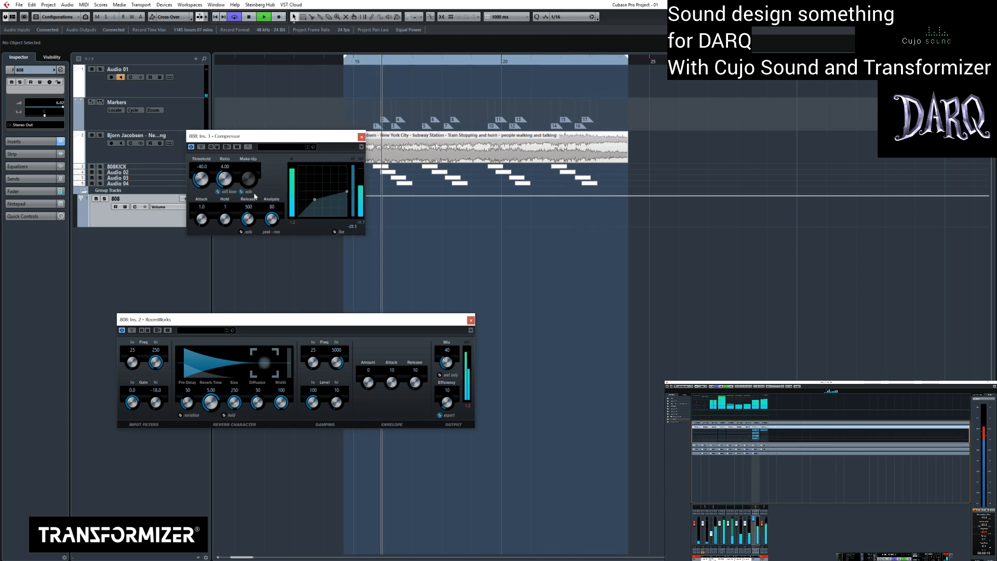
{"action": "left_click_drag", "start_coordinate": [753, 518], "coordinate": [753, 523]}
{"action": "left_click_drag", "start_coordinate": [249, 183], "coordinate": [250, 123]}
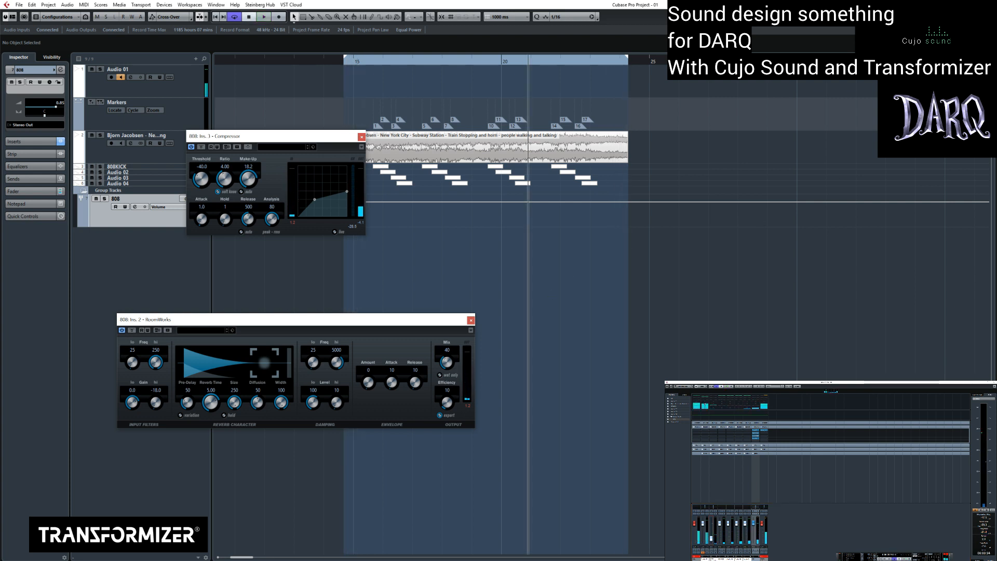
- Insert a Compressor on the subway recording track, solo the track and start playback
{"action": "left_click", "coordinate": [713, 432]}
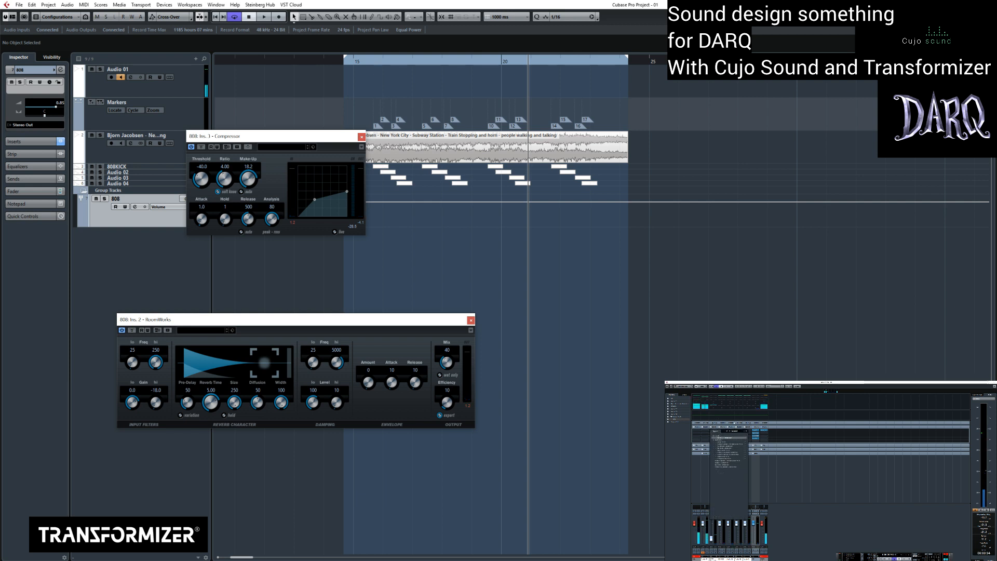
{"action": "left_click", "coordinate": [724, 442]}
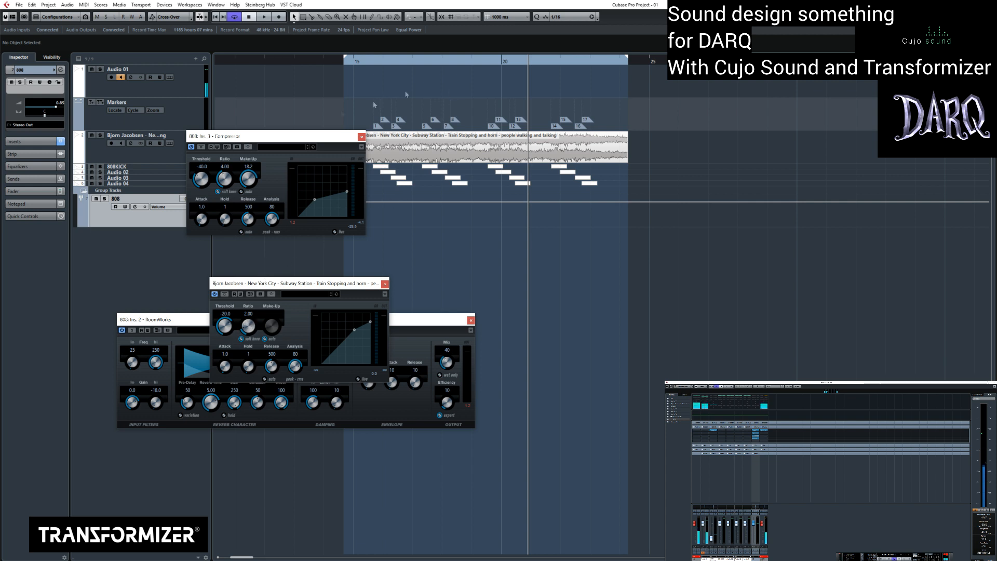
{"action": "left_click", "coordinate": [150, 158]}
{"action": "key", "text": "s"}
{"action": "key", "text": "space"}
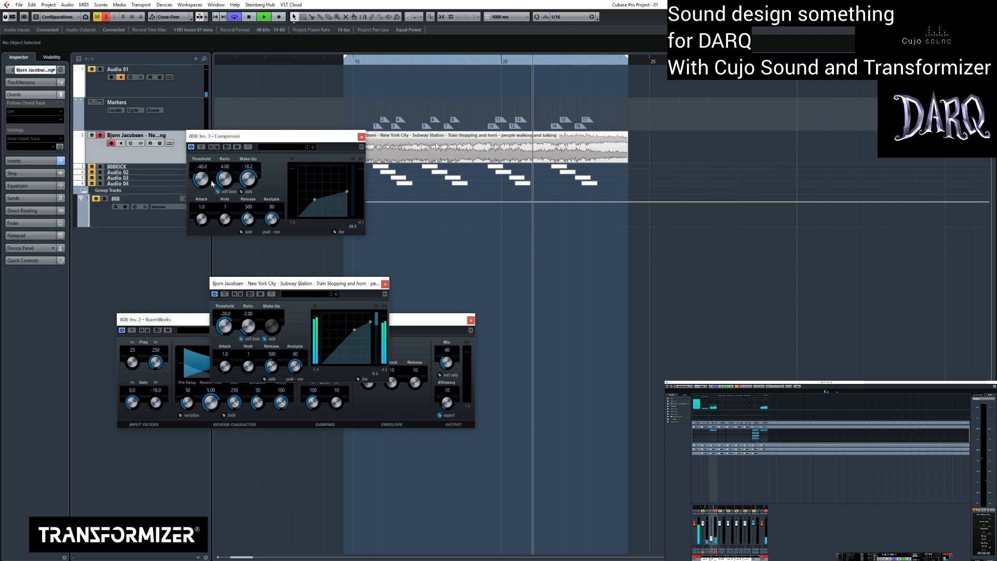
- Set the subway track's compressor to a ratio of 5.01 and a threshold of -30
{"action": "left_click_drag", "start_coordinate": [248, 325], "coordinate": [223, 344]}
{"action": "left_click", "coordinate": [264, 339]}
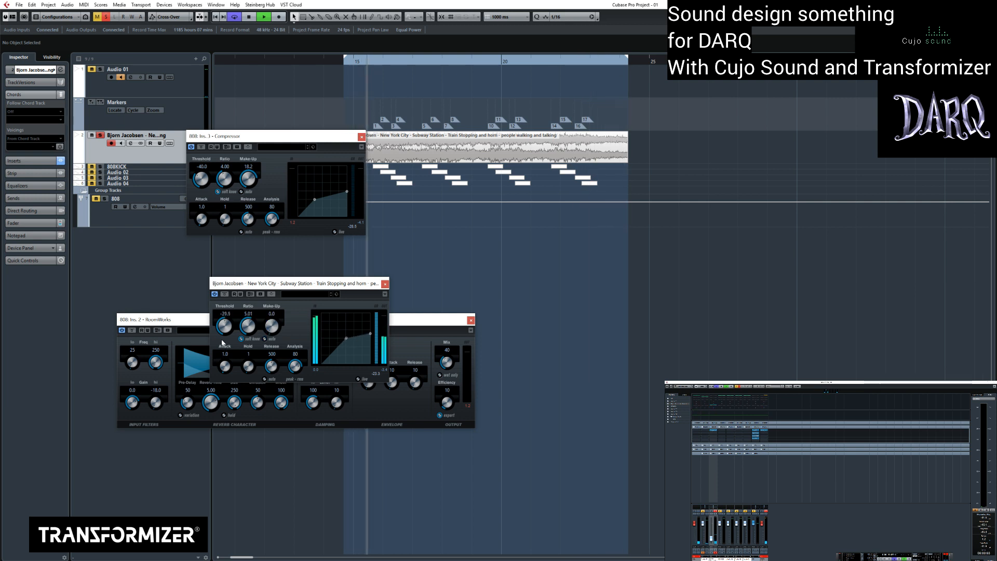
{"action": "left_click", "coordinate": [225, 313]}
{"action": "type", "text": "-30"}
{"action": "key", "text": "Return"}
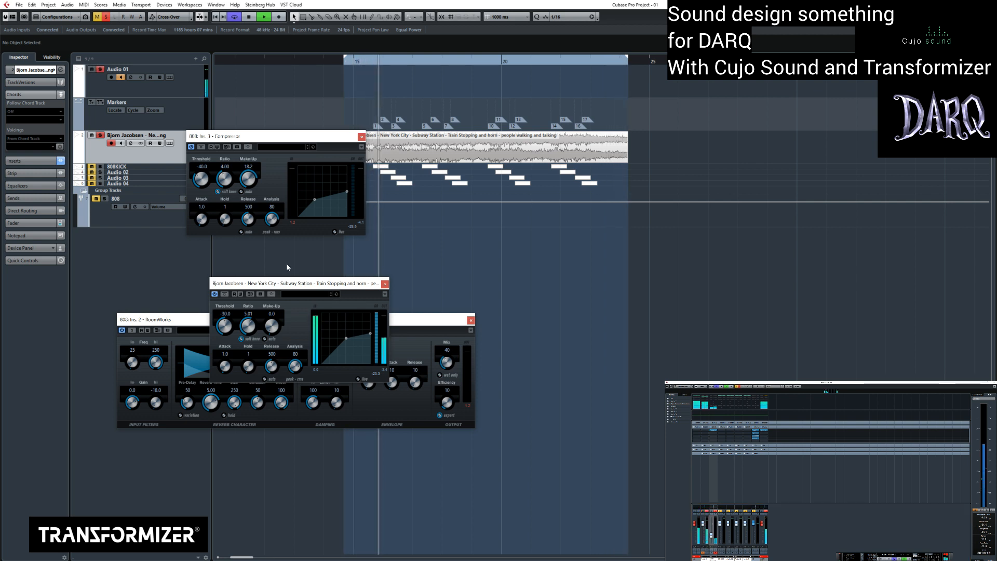
- Shorten the subway compressor's attack to 0.1 and its release to 10
{"action": "left_click_drag", "start_coordinate": [225, 369], "coordinate": [224, 392]}
{"action": "left_click_drag", "start_coordinate": [271, 369], "coordinate": [272, 435]}
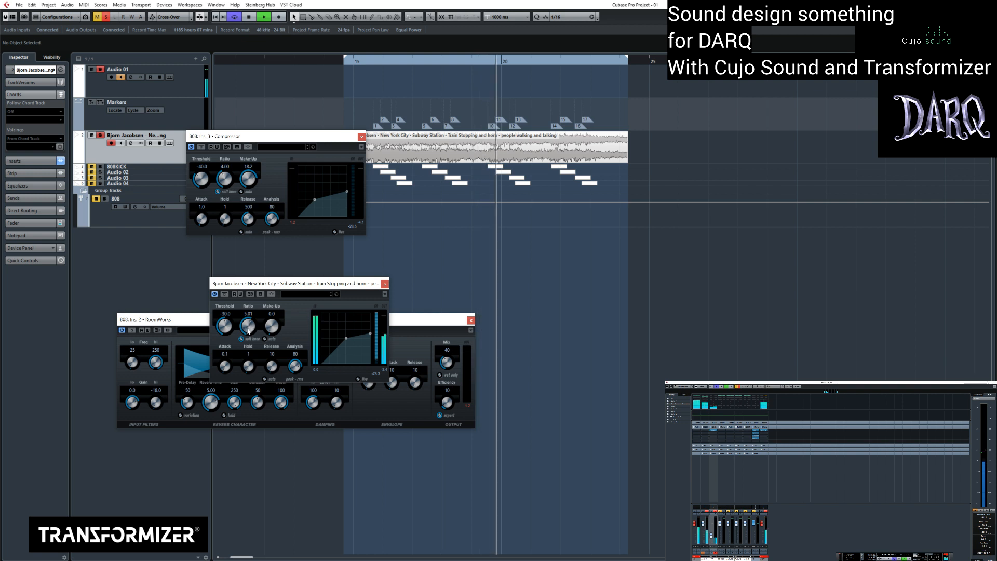
{"action": "key", "text": "space"}
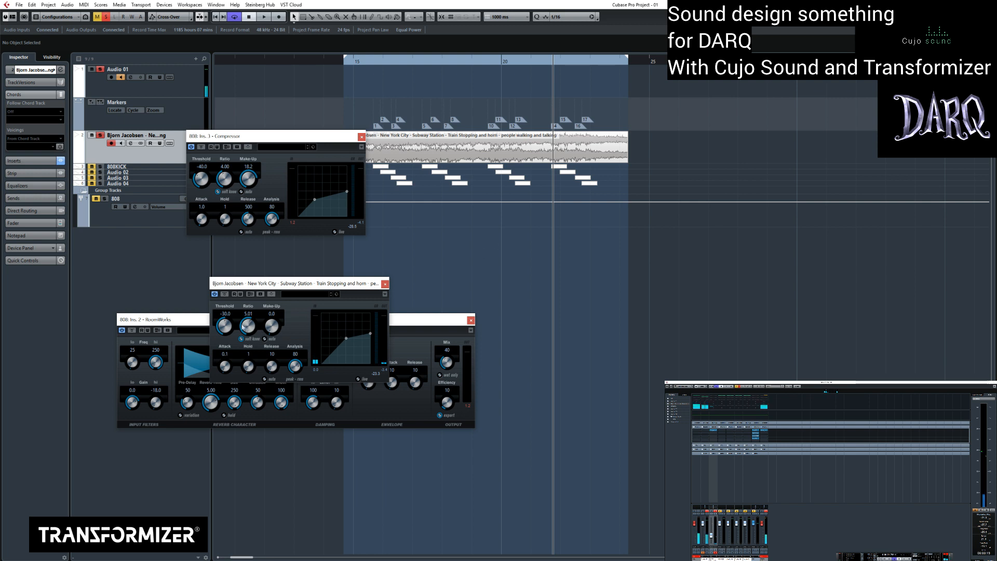
- Set the subway compressor's threshold to -36.9, ratio to 5.22 and make-up gain to 15.1, and close the open plug-in windows
{"action": "left_click_drag", "start_coordinate": [224, 327], "coordinate": [270, 298]}
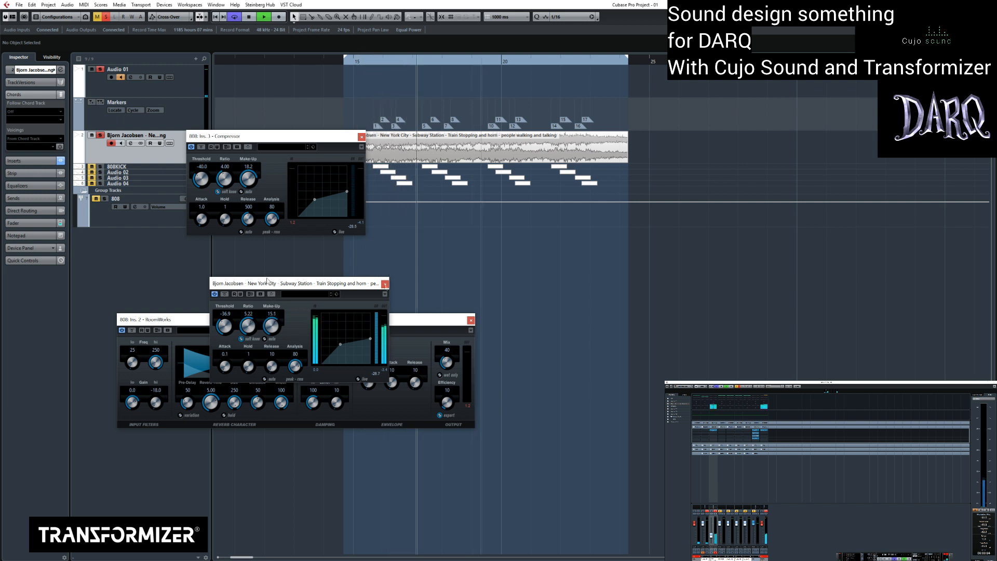
{"action": "left_click", "coordinate": [385, 283]}
{"action": "left_click", "coordinate": [471, 321]}
{"action": "left_click", "coordinate": [362, 136]}
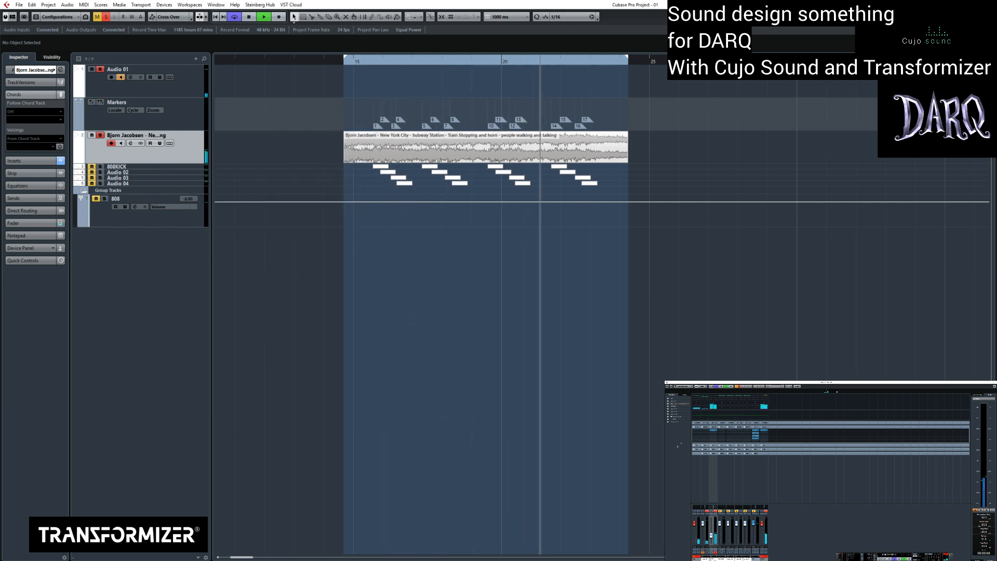
{"action": "key", "text": "space"}
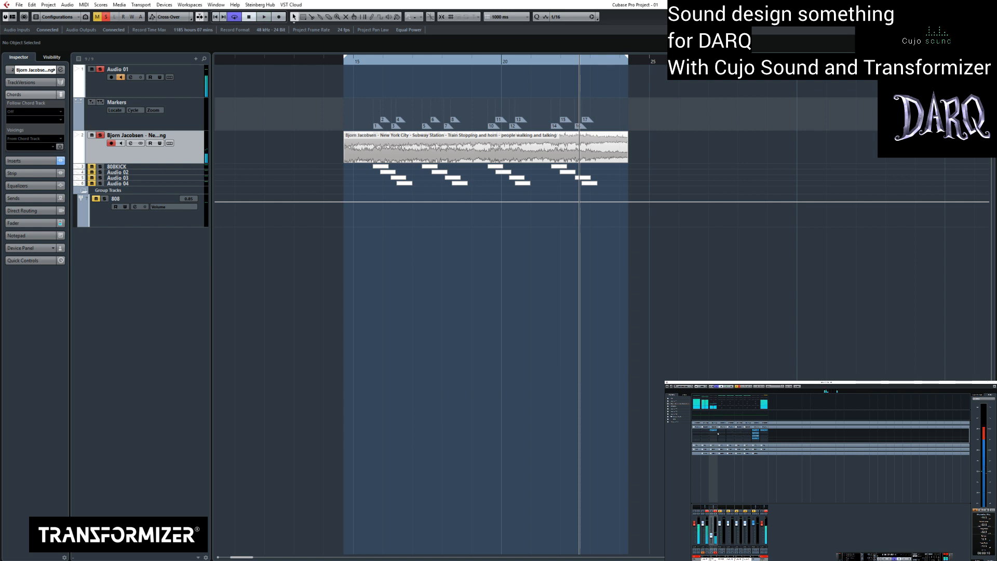
- Insert Voxengo CurveEQ after the subway track's compressor and set its range to 30 dB
{"action": "left_click", "coordinate": [713, 434]}
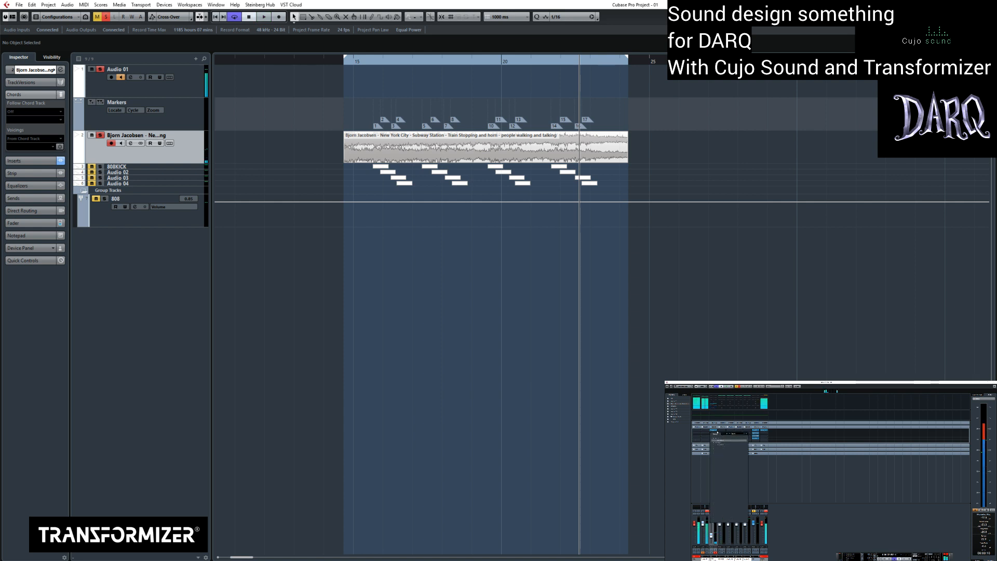
{"action": "key", "text": "Return"}
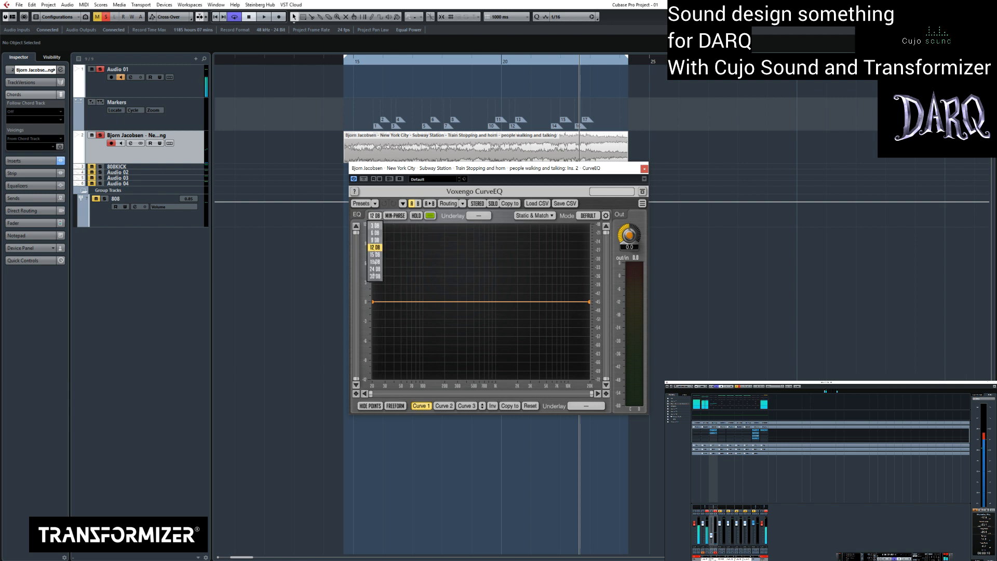
{"action": "left_click", "coordinate": [376, 277]}
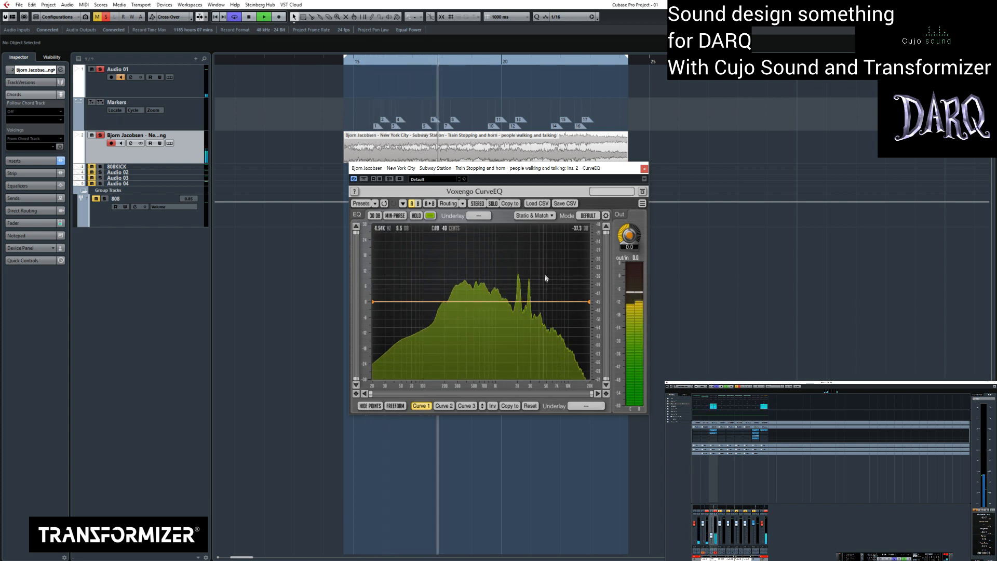
- Add points to the EQ curve and roll off the subway recording's low end below about 390 Hz
{"action": "double_click", "coordinate": [466, 301]}
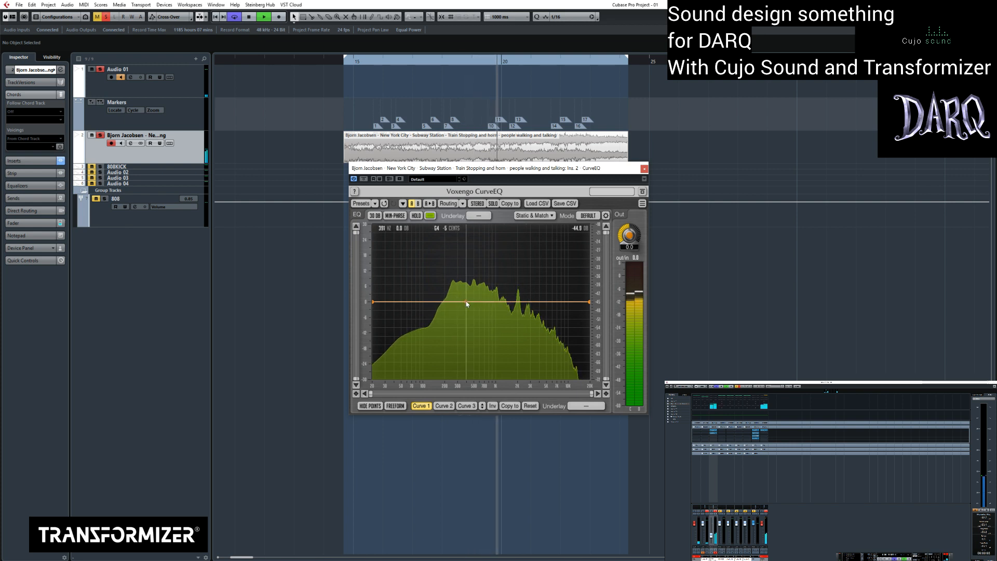
{"action": "double_click", "coordinate": [455, 303]}
{"action": "left_click_drag", "start_coordinate": [456, 303], "coordinate": [452, 321]}
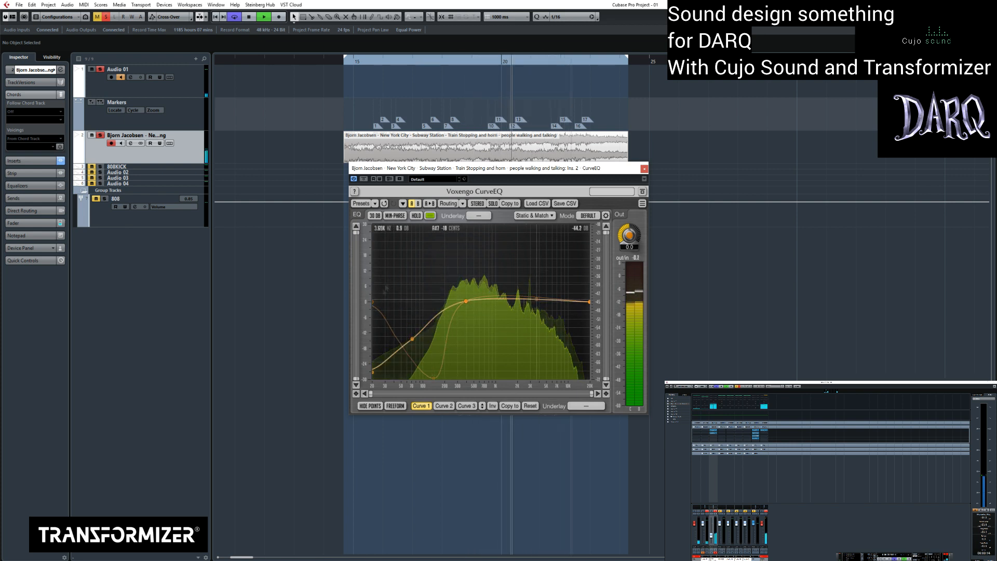
- Add upper EQ points and try different boosts and dips across the mids and highs, placing one near 1.5 kHz at about 7.4 dB
{"action": "double_click", "coordinate": [544, 300]}
{"action": "left_click_drag", "start_coordinate": [543, 299], "coordinate": [510, 272]}
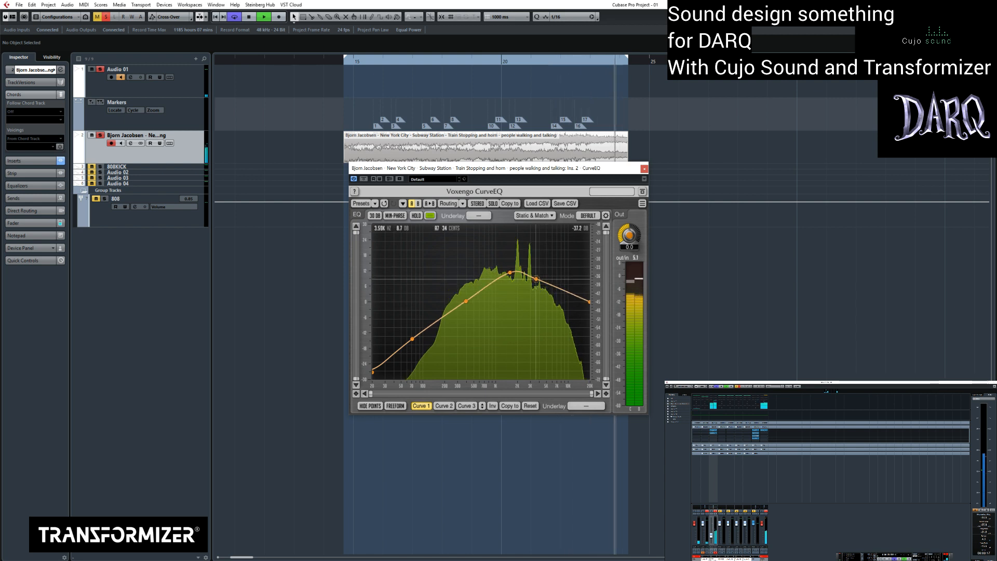
{"action": "double_click", "coordinate": [534, 279]}
{"action": "left_click_drag", "start_coordinate": [534, 280], "coordinate": [527, 304]}
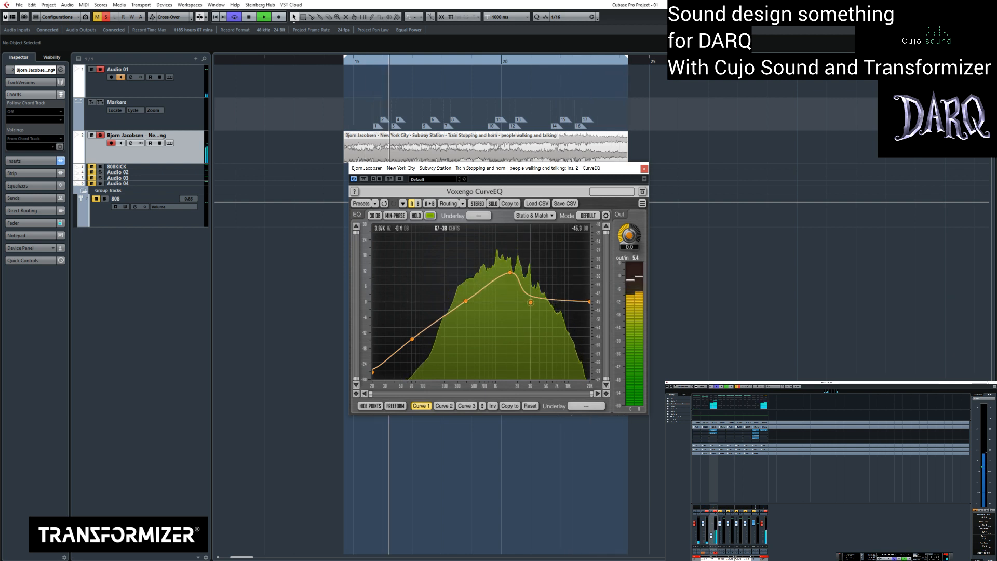
{"action": "left_click_drag", "start_coordinate": [471, 282], "coordinate": [507, 282]}
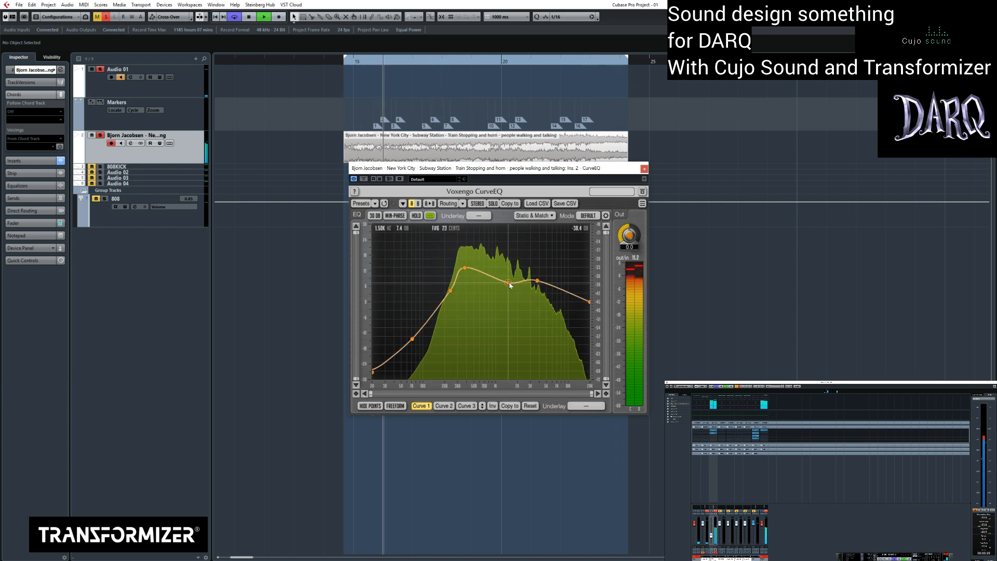
- Shape the EQ into a mid boost peaking near 1 kHz, with reduced lows and highs, and play it
{"action": "double_click", "coordinate": [495, 267]}
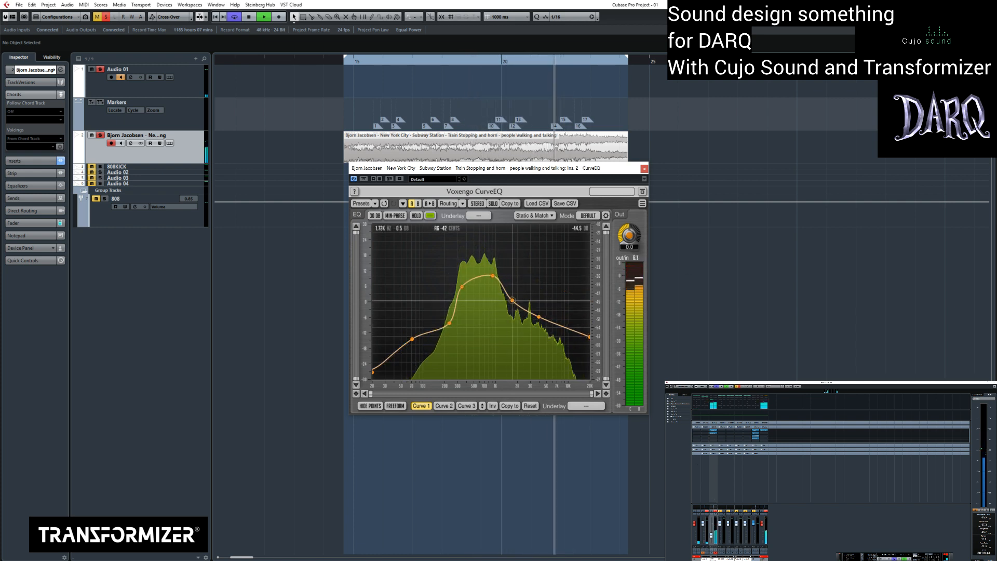
{"action": "left_click_drag", "start_coordinate": [512, 300], "coordinate": [513, 293]}
{"action": "key", "text": "space"}
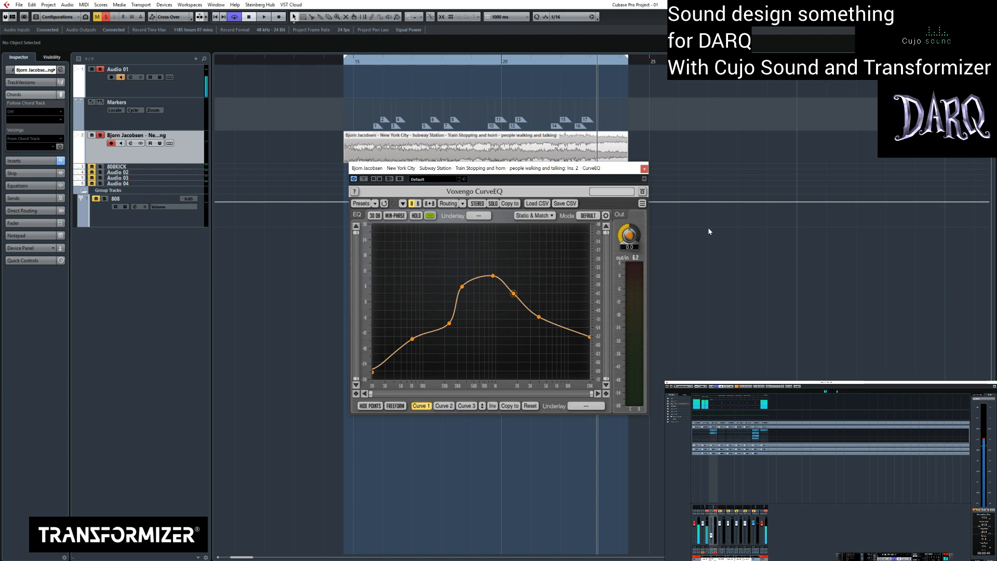
{"action": "key", "text": "space"}
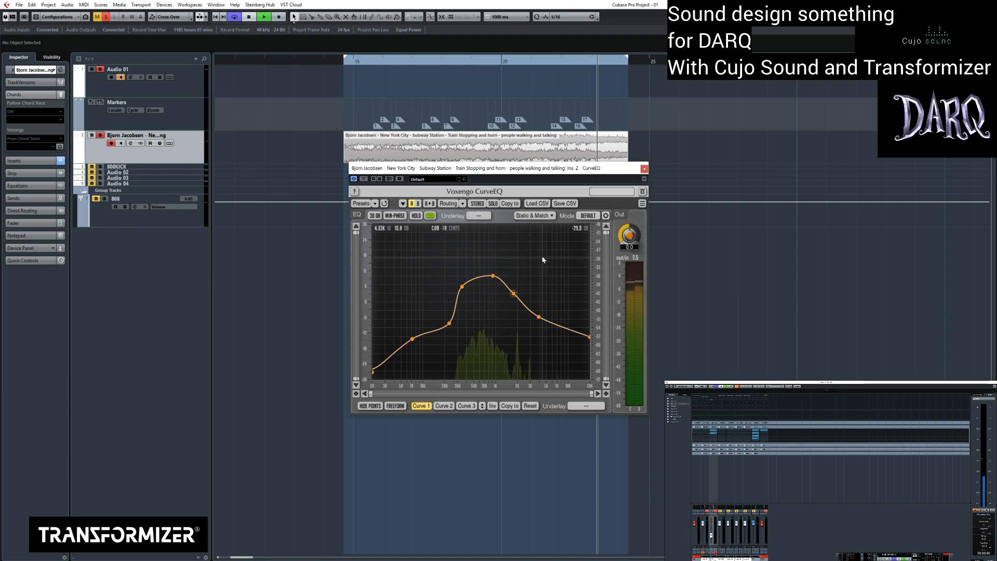
- Raise the EQ curve around 2 kHz, nudge the point near 4 kHz slightly up, and play the result
{"action": "left_click_drag", "start_coordinate": [513, 293], "coordinate": [518, 283]}
{"action": "left_click_drag", "start_coordinate": [538, 317], "coordinate": [540, 315]}
{"action": "key", "text": "space"}
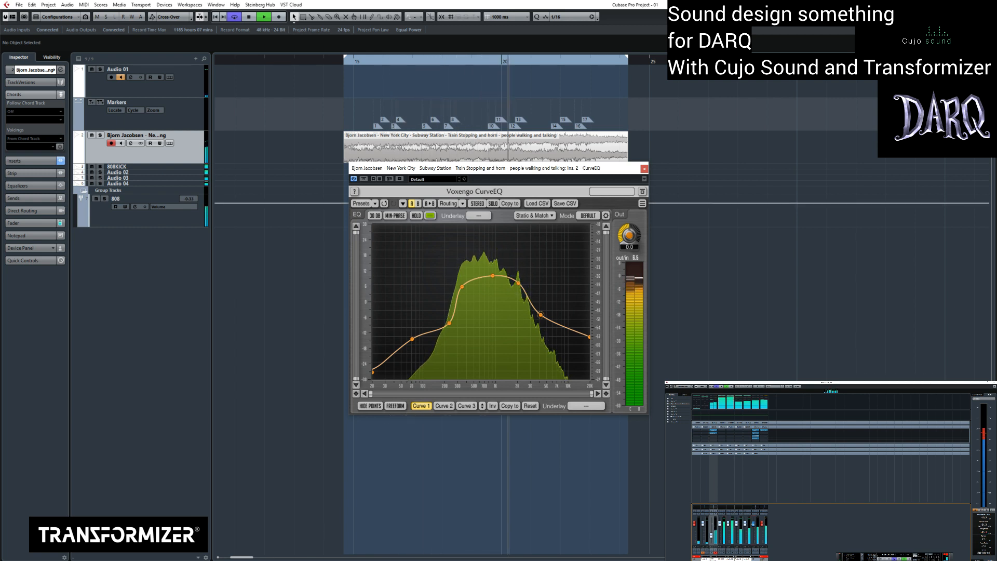
- Insert RoomWorks on the subway track in place of the EQ window, with reverb time 3.47, high damping frequency 10658 and high damping level 226
{"action": "left_click", "coordinate": [644, 169]}
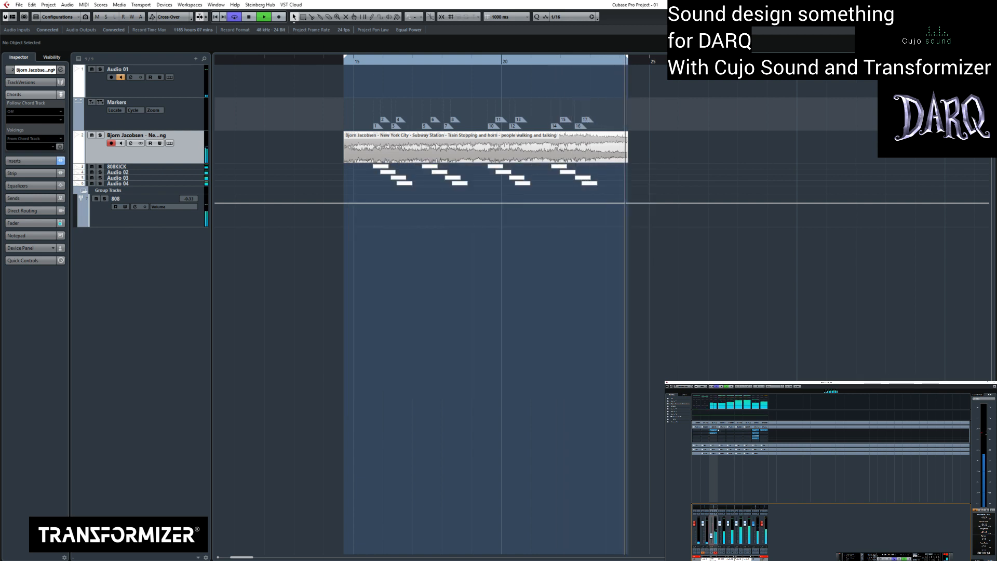
{"action": "key", "text": "space"}
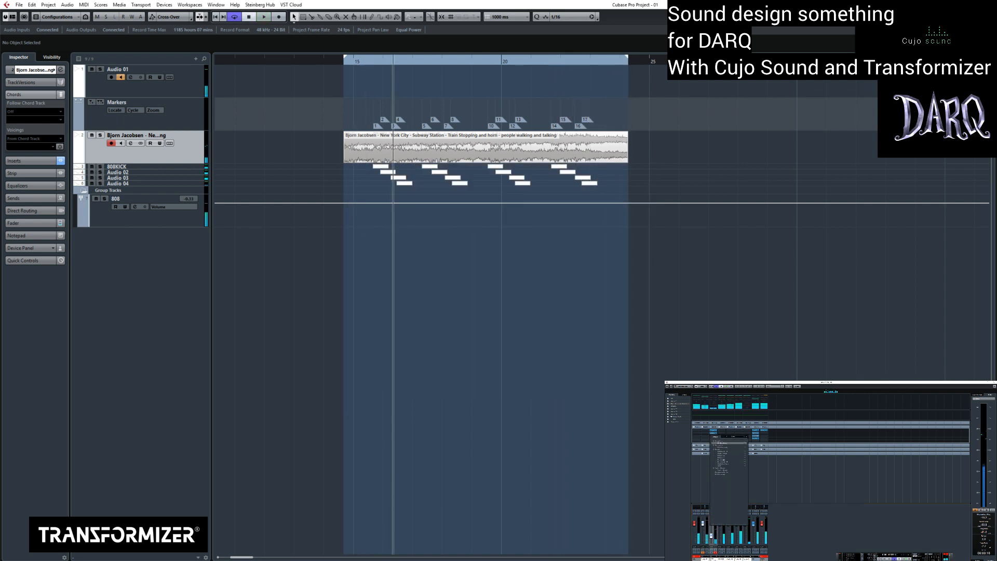
{"action": "double_click", "coordinate": [724, 460]}
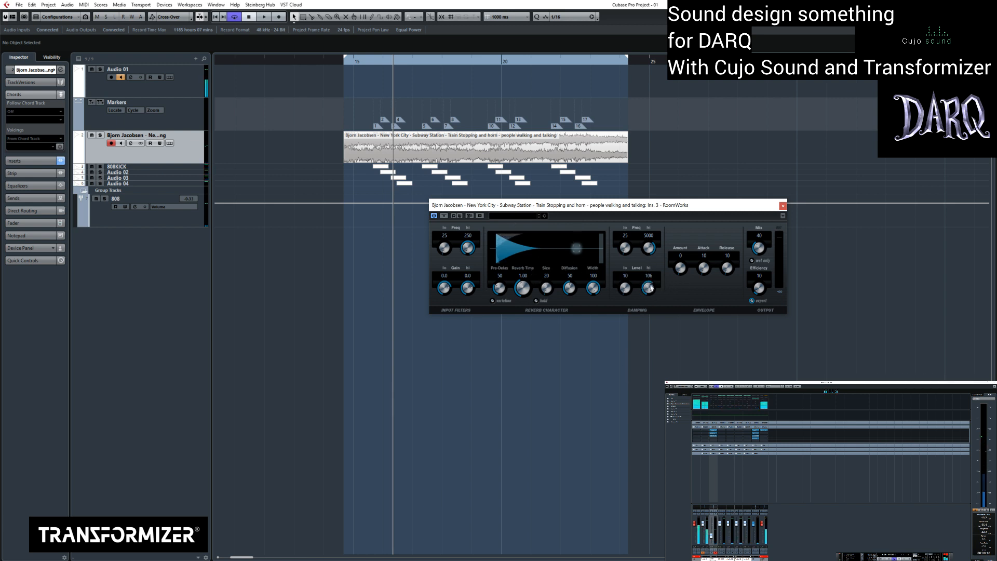
{"action": "key", "text": "space"}
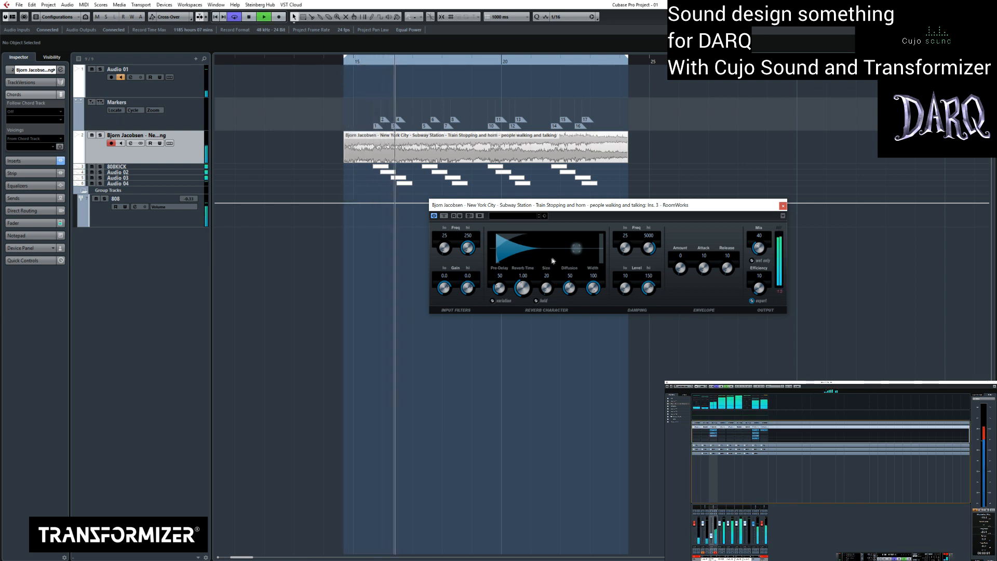
{"action": "left_click_drag", "start_coordinate": [523, 288], "coordinate": [543, 275]}
{"action": "left_click_drag", "start_coordinate": [649, 289], "coordinate": [646, 230]}
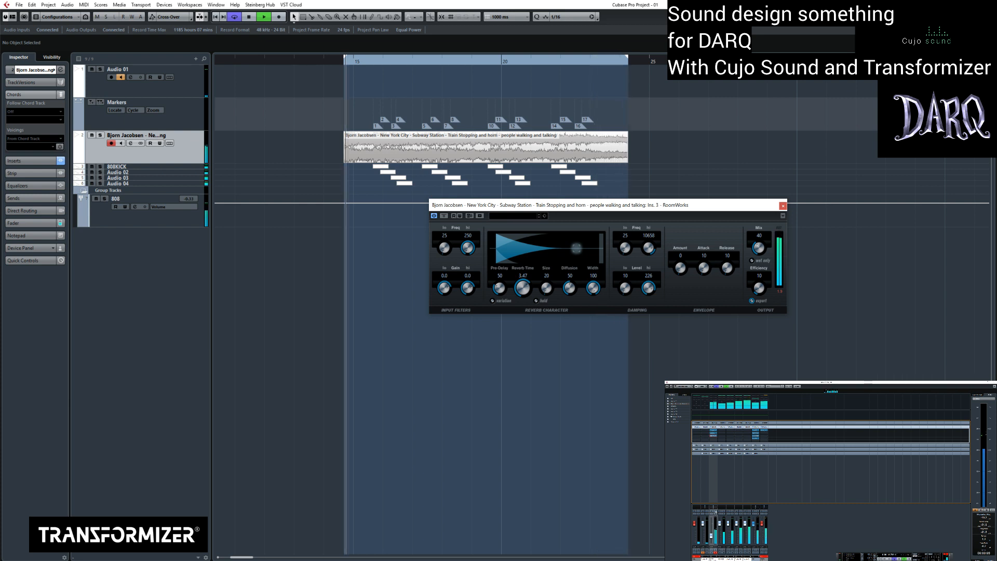
- Solo the subway track and set RoomWorks' damping frequencies to 205 and 7074, high damping level to 400 and size to 250
{"action": "key", "text": "s"}
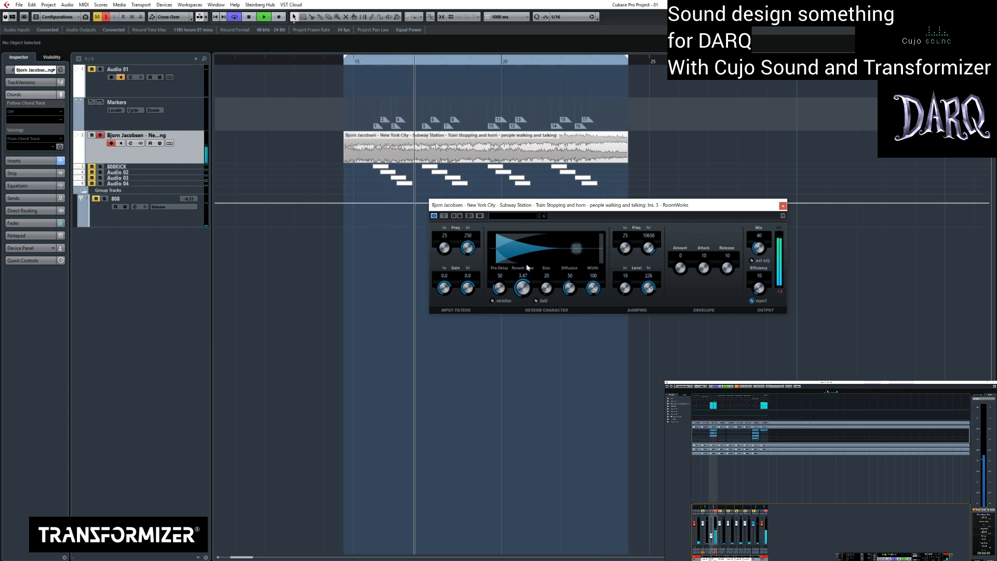
{"action": "mouse_move", "coordinate": [649, 247]}
{"action": "left_mouse_down"}
{"action": "mouse_move", "coordinate": [645, 264]}
{"action": "mouse_move", "coordinate": [618, 202]}
{"action": "mouse_move", "coordinate": [649, 235]}
{"action": "left_mouse_up"}
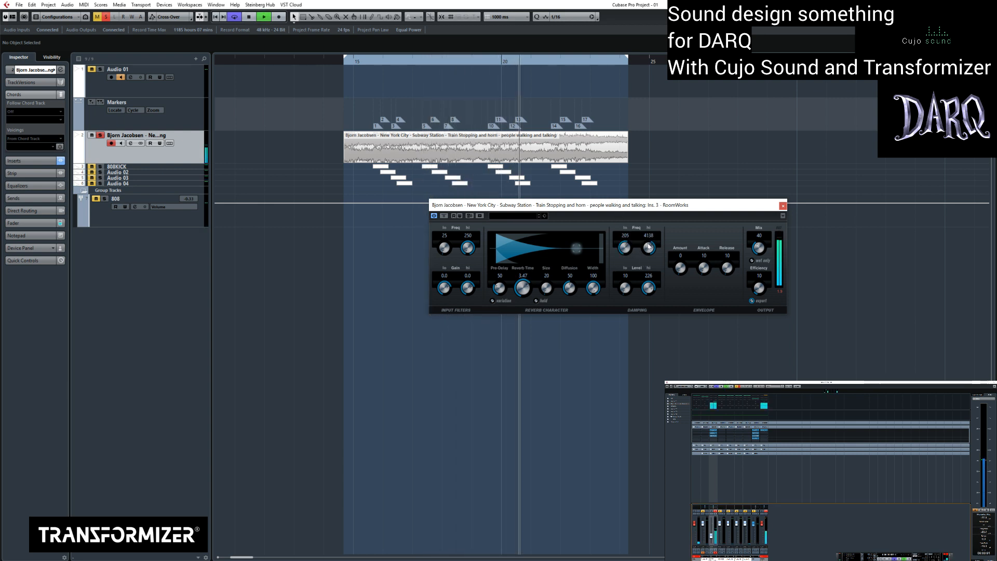
{"action": "left_click_drag", "start_coordinate": [648, 288], "coordinate": [646, 259]}
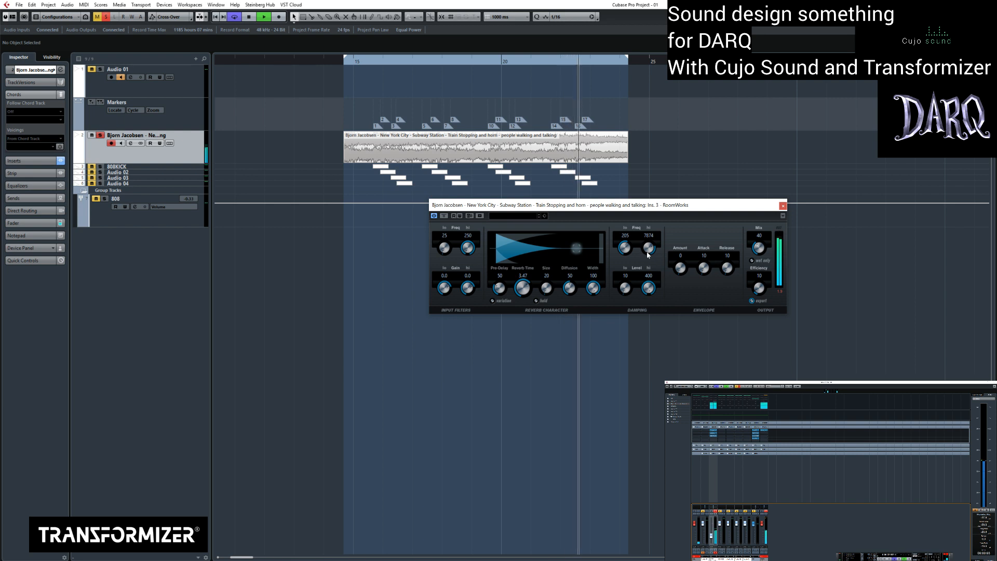
{"action": "left_click_drag", "start_coordinate": [546, 288], "coordinate": [562, 201]}
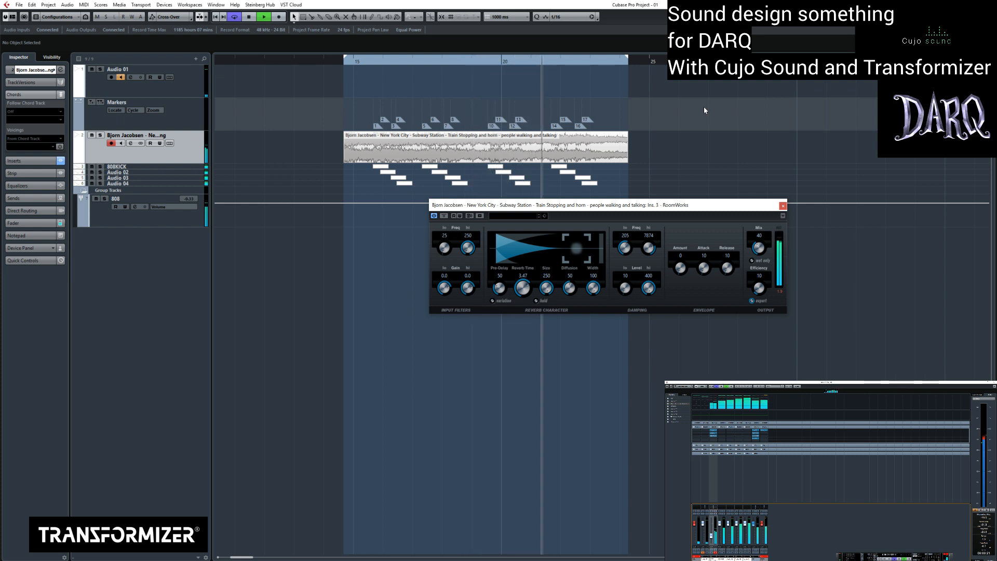
- Close the reverb window and play the full mix from the start of the loop
{"action": "left_click", "coordinate": [782, 206]}
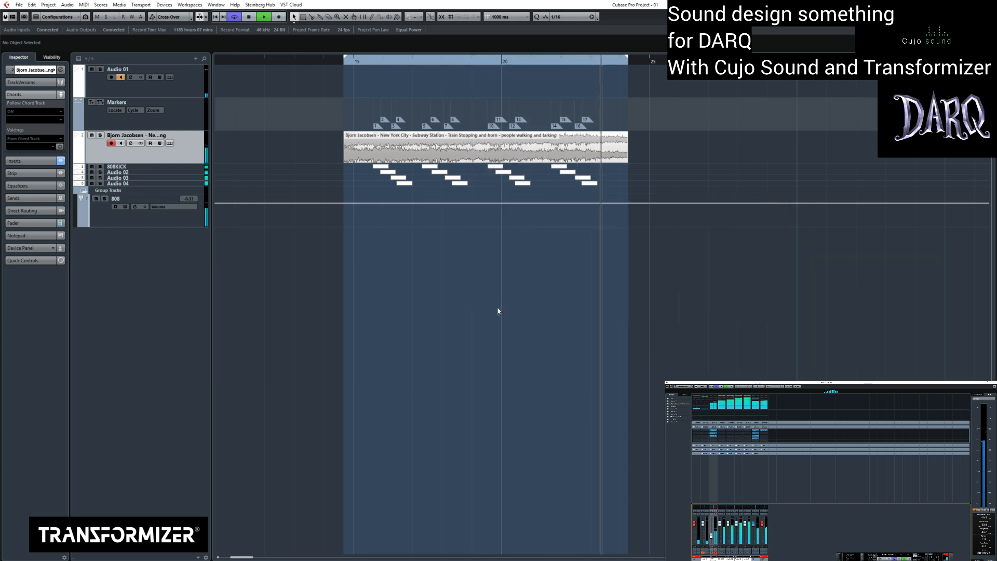
{"action": "key", "text": "space"}
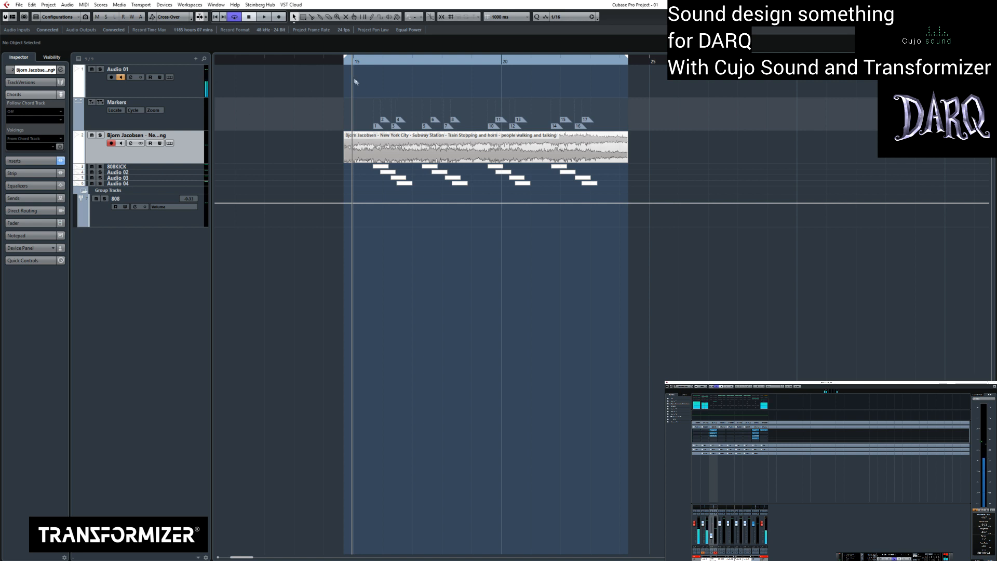
{"action": "left_click", "coordinate": [364, 62]}
{"action": "key", "text": "space"}
{"action": "key", "text": "space"}
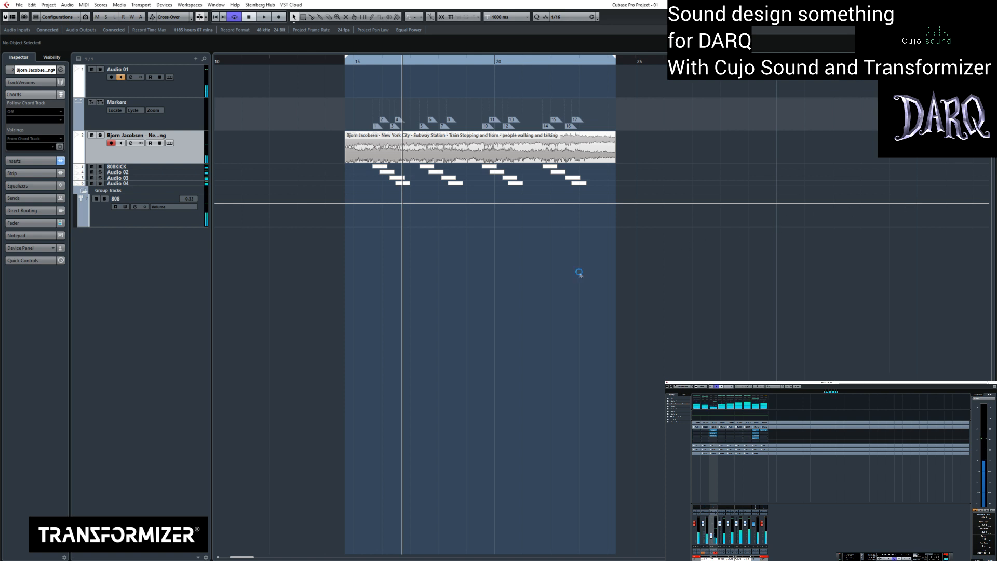
- Set up an audio mixdown of Stereo Out as a 48 kHz, 24-bit wave file named Darq_SubwayAmbience_Train01
{"action": "left_click", "coordinate": [551, 154]}
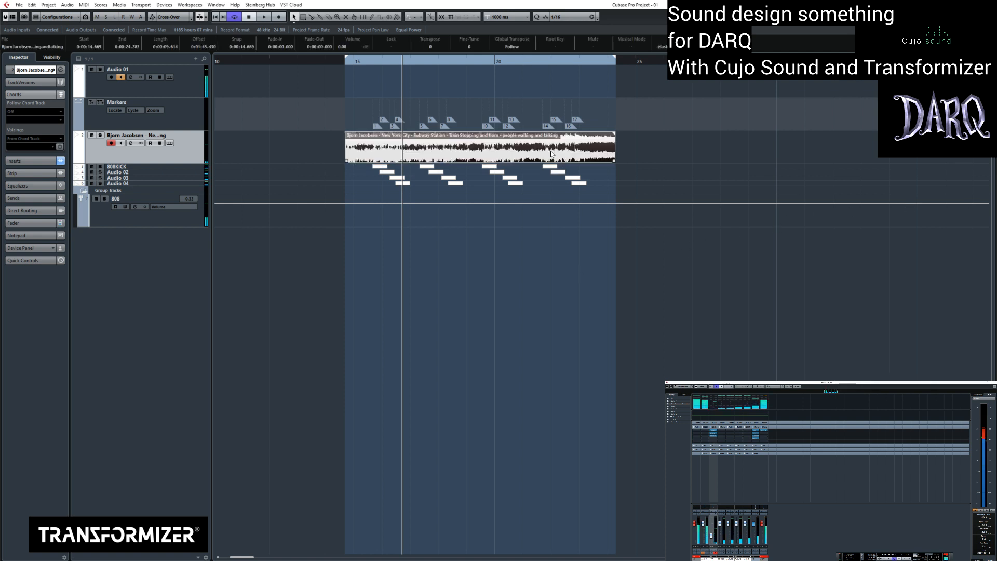
{"action": "left_click", "coordinate": [19, 5]}
{"action": "mouse_move", "coordinate": [50, 157]}
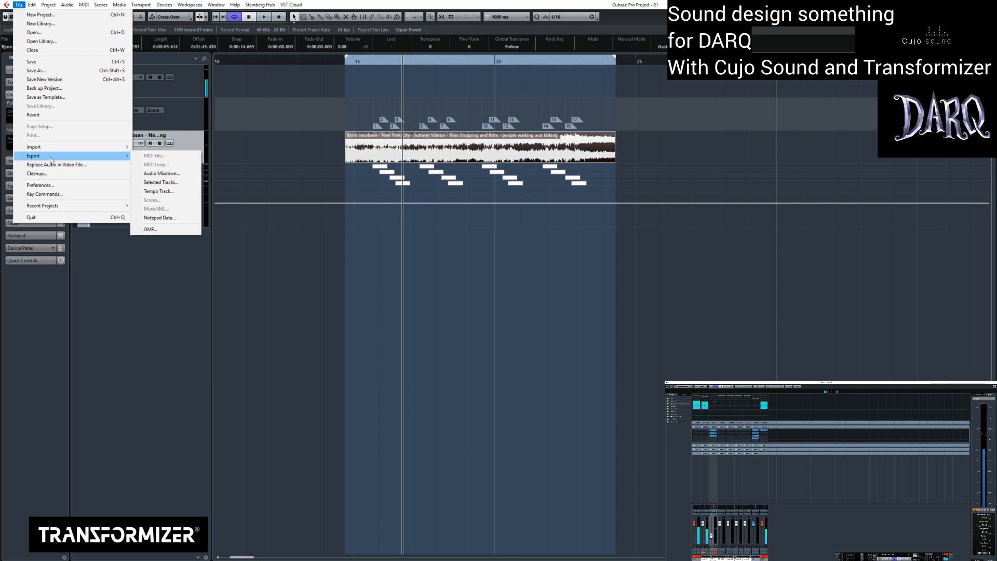
{"action": "left_click", "coordinate": [172, 173]}
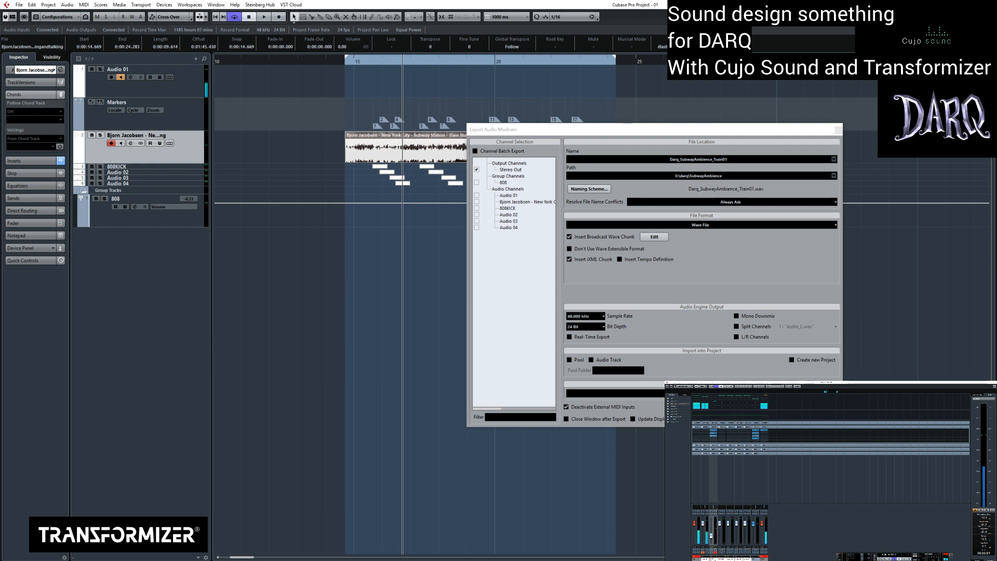
- Mute the 808 group and export the Stereo Out mixdown as Darq_SubwayAmbience_Train04
{"action": "left_click", "coordinate": [496, 171]}
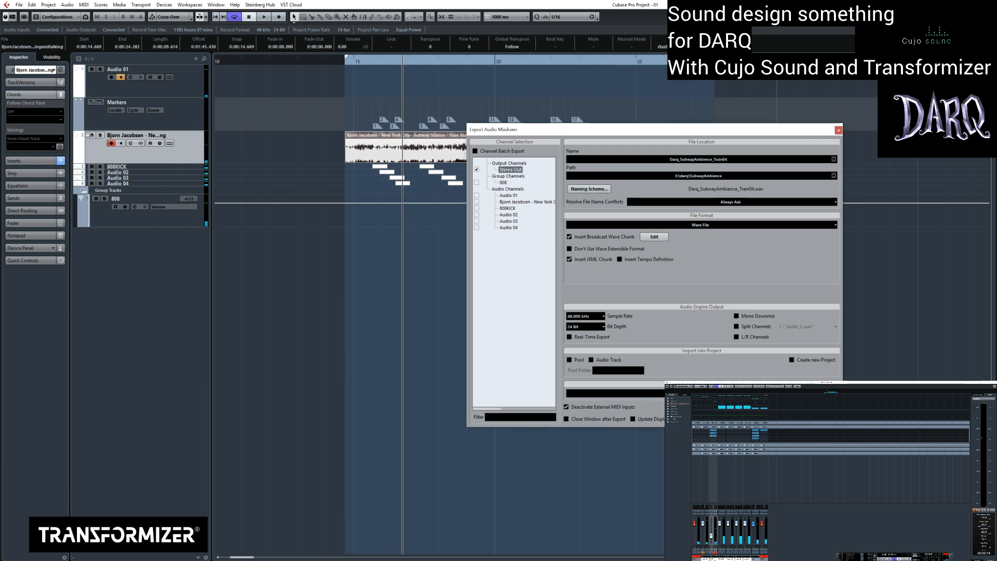
{"action": "left_click", "coordinate": [96, 200]}
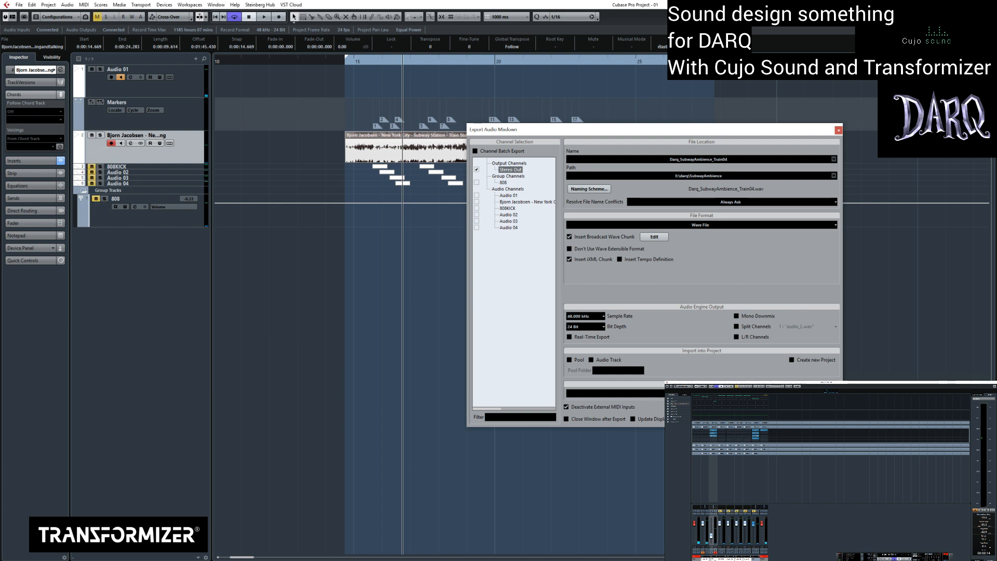
{"action": "left_click", "coordinate": [822, 419]}
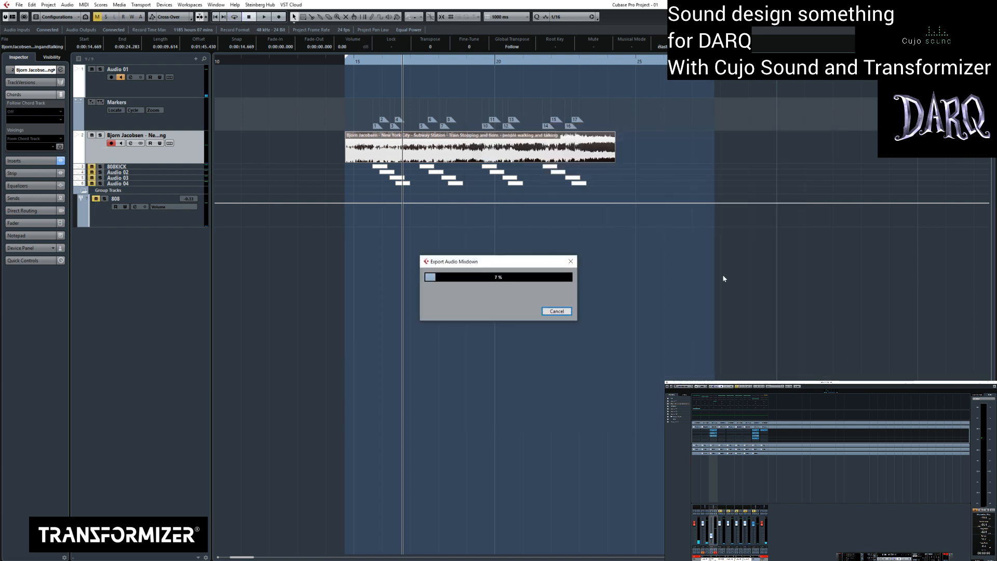